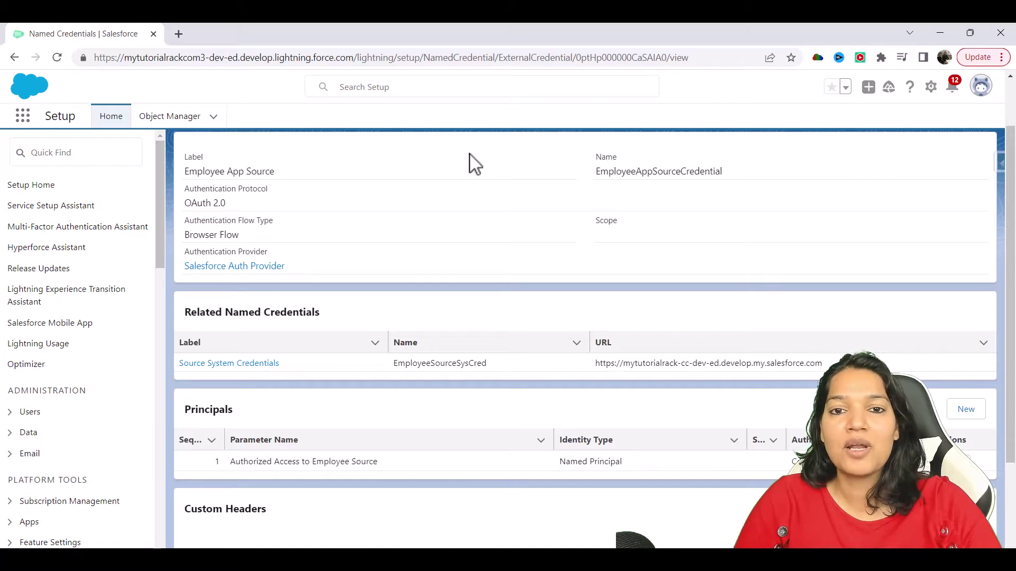
Step: Find Flows in Setup and create a new Screen Flow
{"action": "left_click", "coordinate": [73, 159]}
{"action": "type", "text": "flow"}
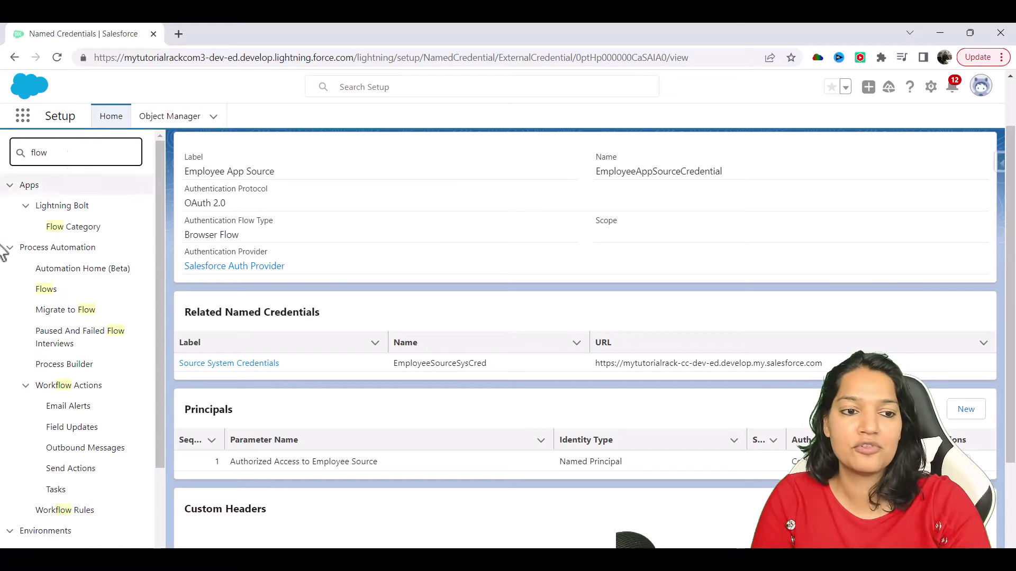
{"action": "left_click", "coordinate": [49, 291]}
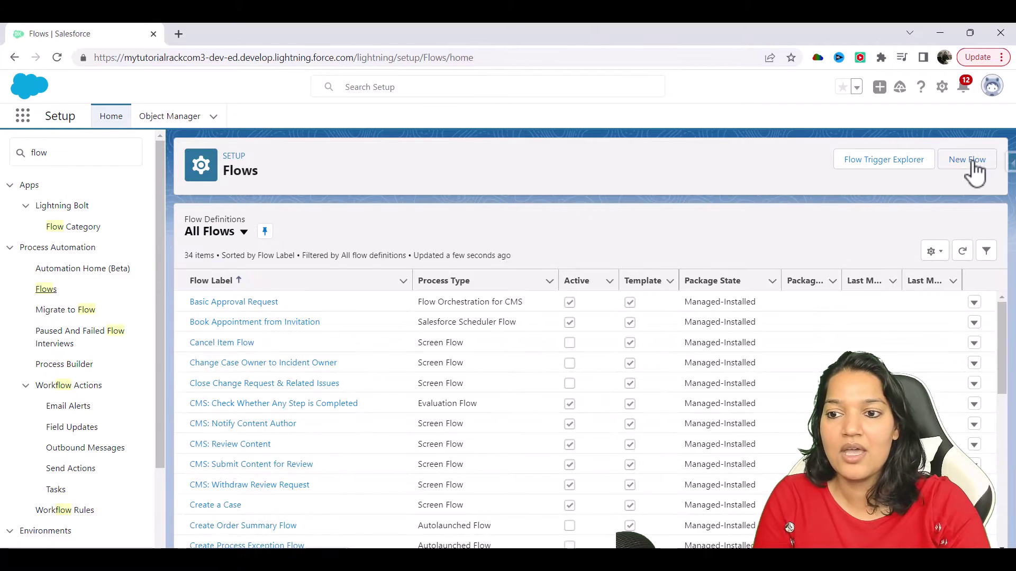
{"action": "left_click", "coordinate": [969, 167]}
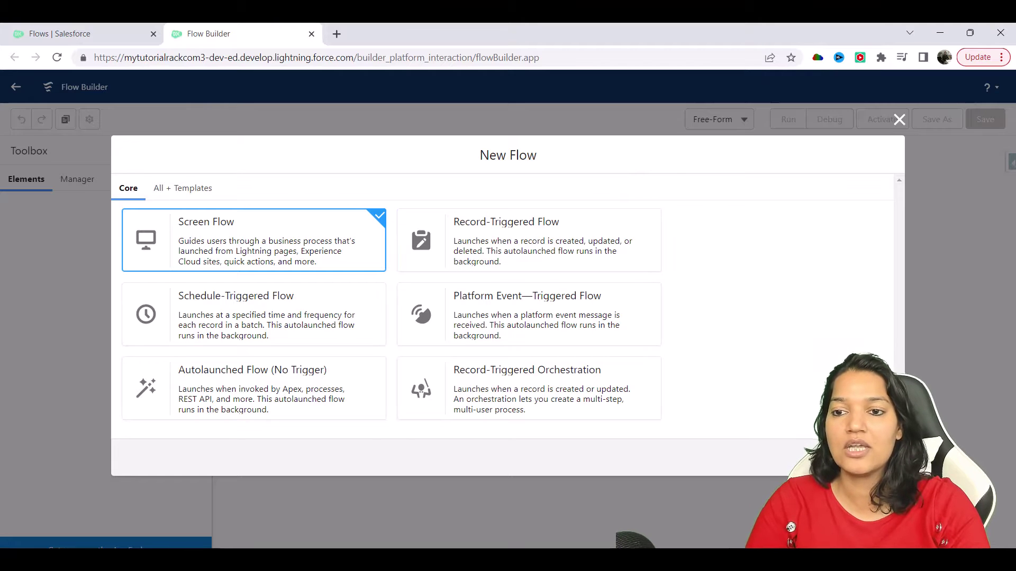
{"action": "left_click", "coordinate": [870, 458]}
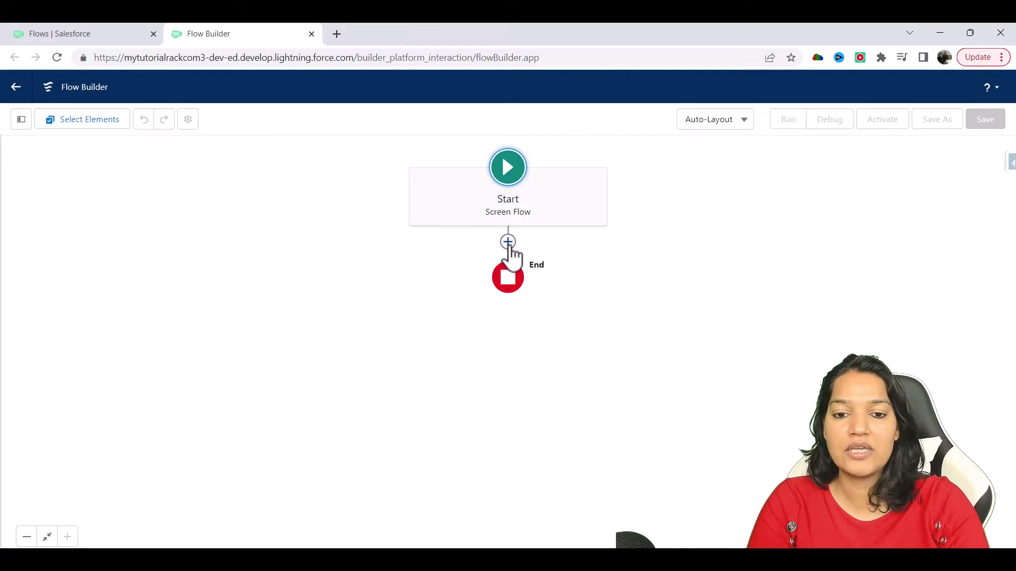
Step: Add a Screen element after the start of the flow and label it "Input Employee Data"
{"action": "left_click", "coordinate": [507, 243]}
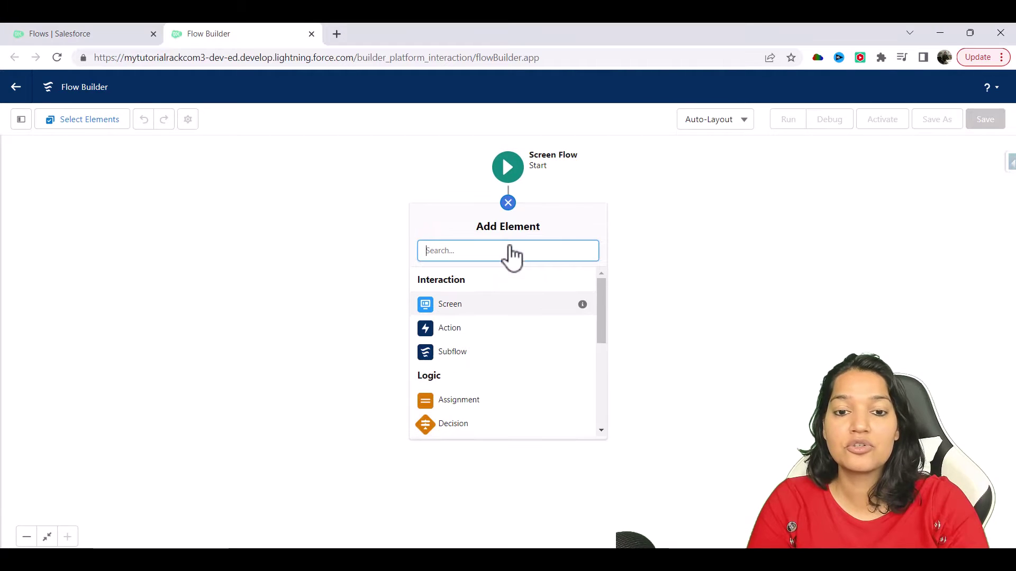
{"action": "left_click", "coordinate": [454, 309]}
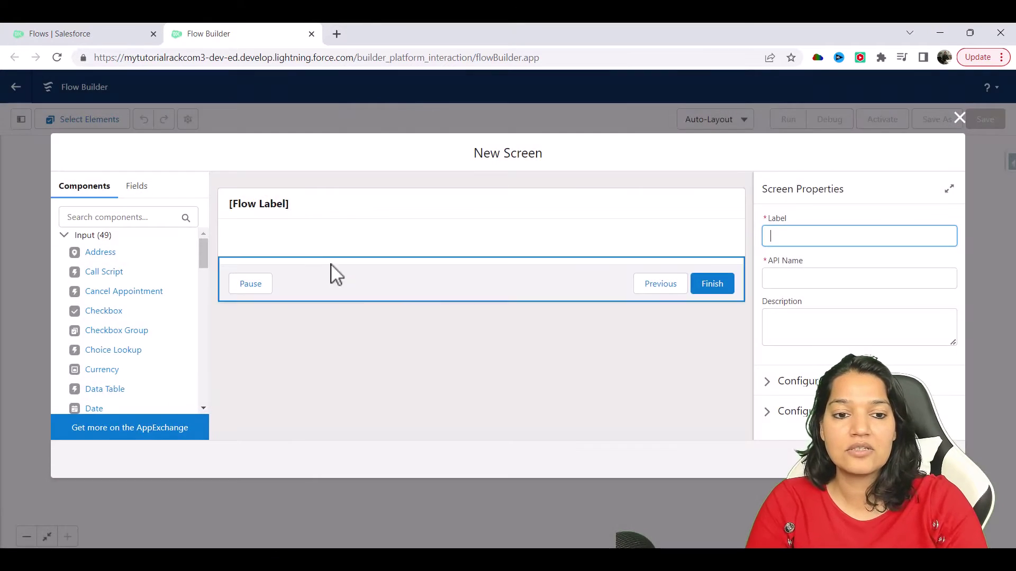
{"action": "left_click", "coordinate": [354, 219]}
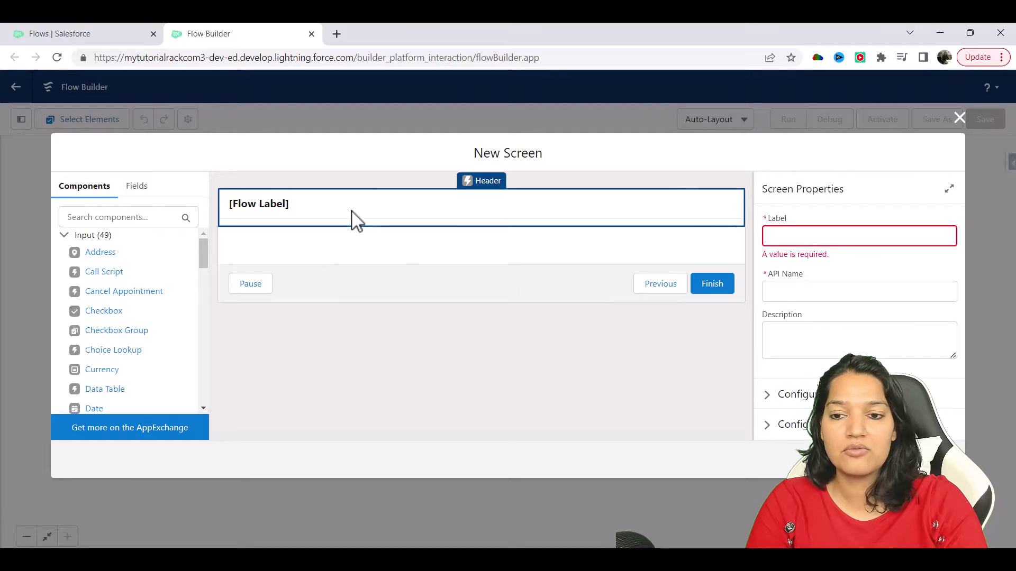
{"action": "left_click", "coordinate": [798, 236]}
{"action": "type", "text": "E"}
{"action": "type", "text": "n"}
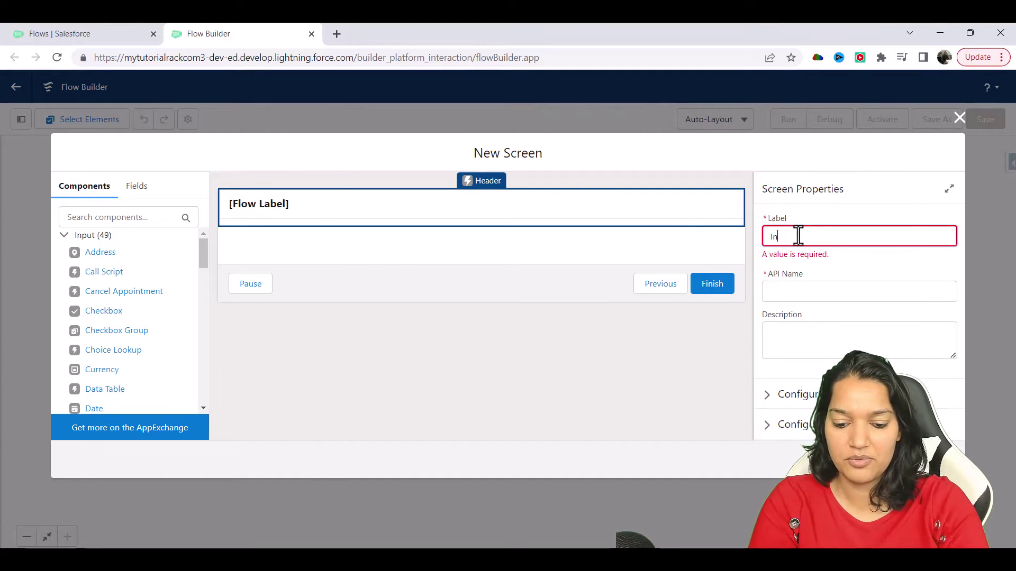
{"action": "type", "text": "put Employee "}
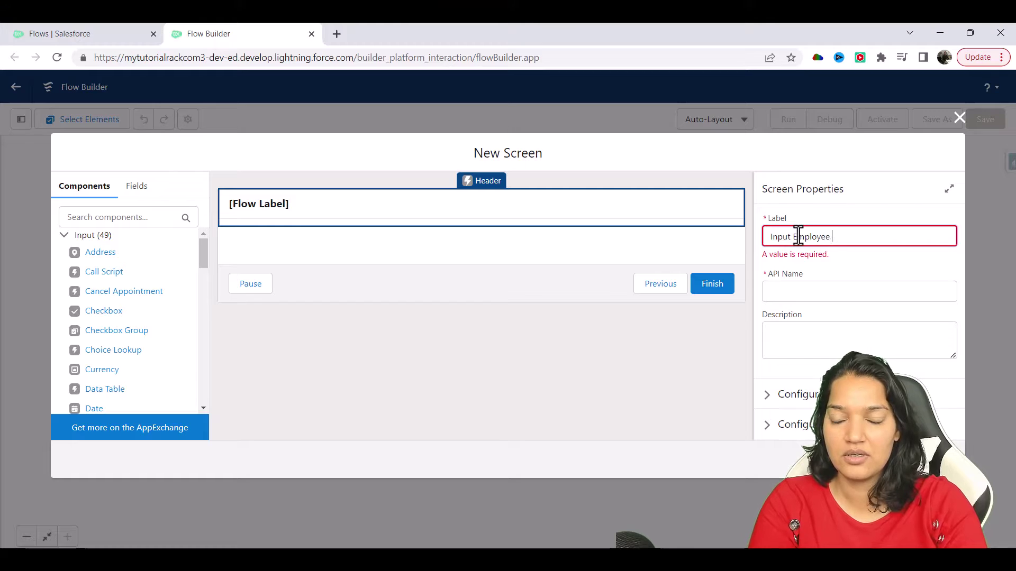
{"action": "type", "text": "Data"}
{"action": "key", "text": "Tab"}
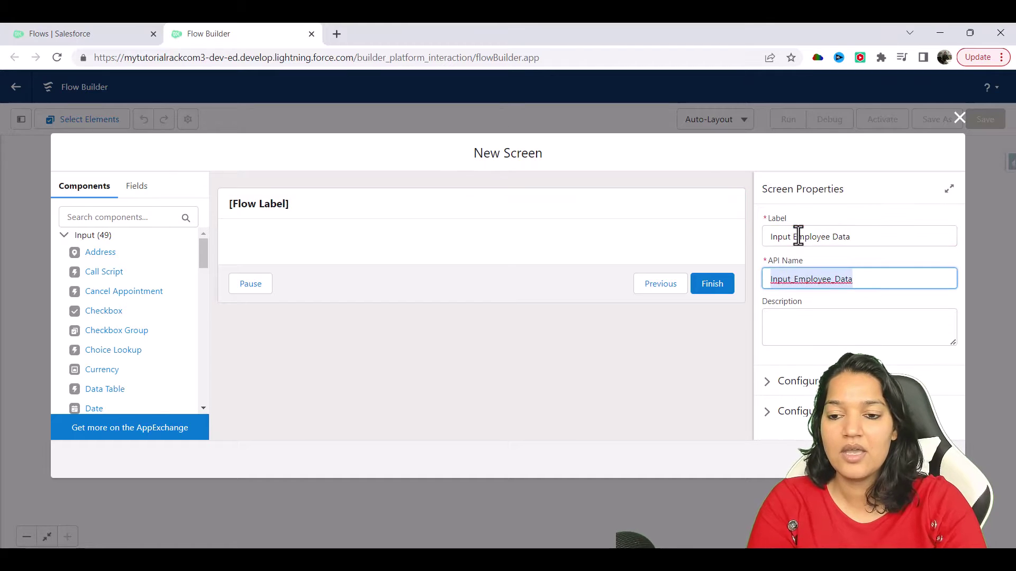
Step: Add a required Text component labelled "Enter Employee Id" to the screen and finish the screen
{"action": "left_click", "coordinate": [97, 223]}
{"action": "type", "text": "tex"}
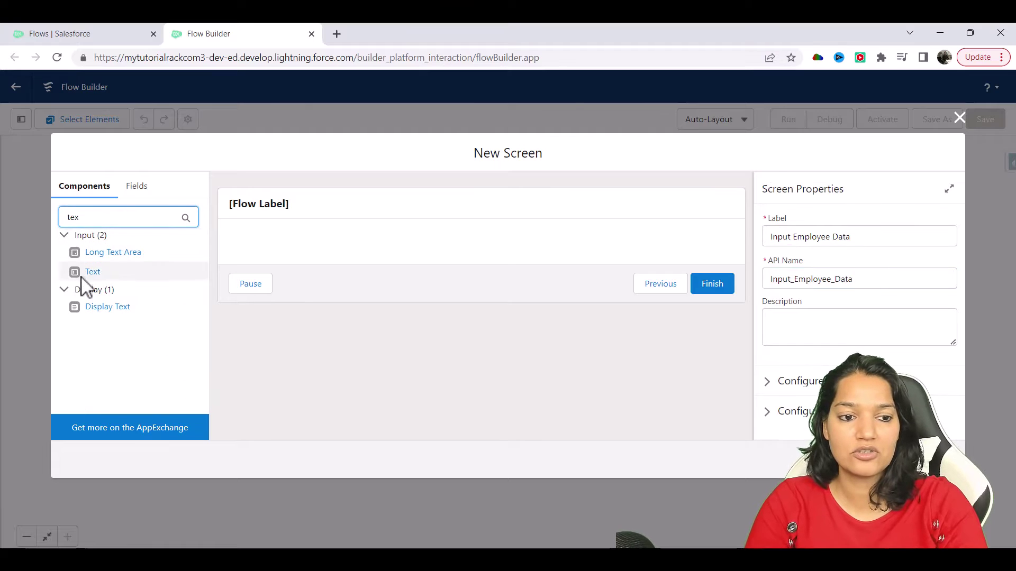
{"action": "left_click", "coordinate": [83, 276]}
{"action": "left_click_drag", "start_coordinate": [84, 276], "coordinate": [244, 239]}
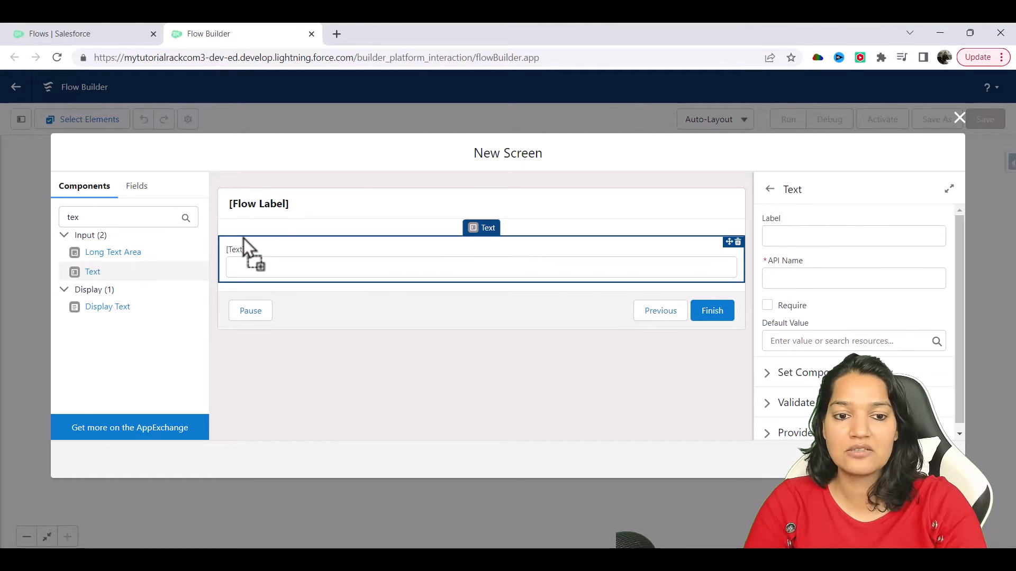
{"action": "left_click", "coordinate": [806, 235]}
{"action": "type", "text": "Enter"}
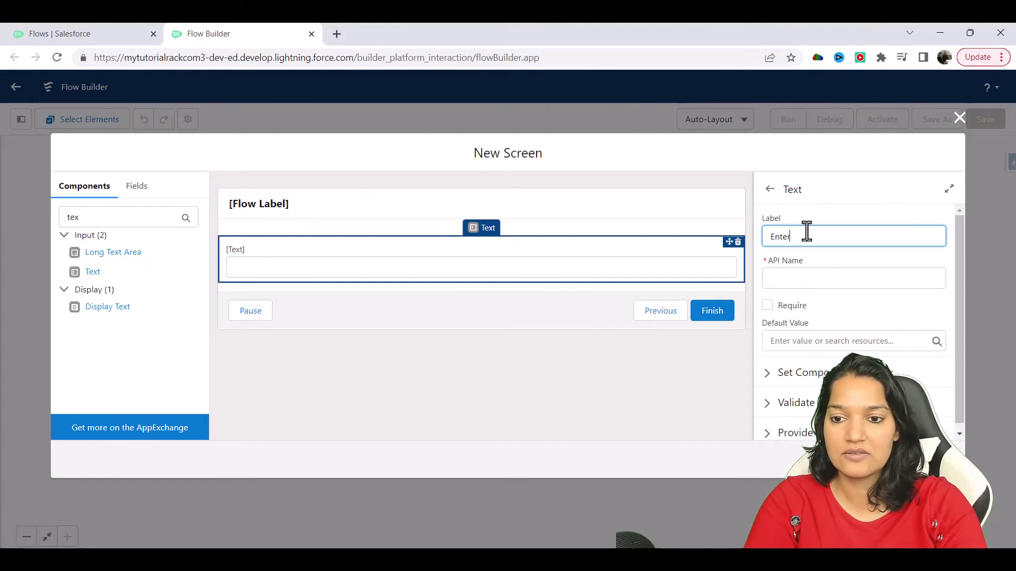
{"action": "type", "text": " Employee I"}
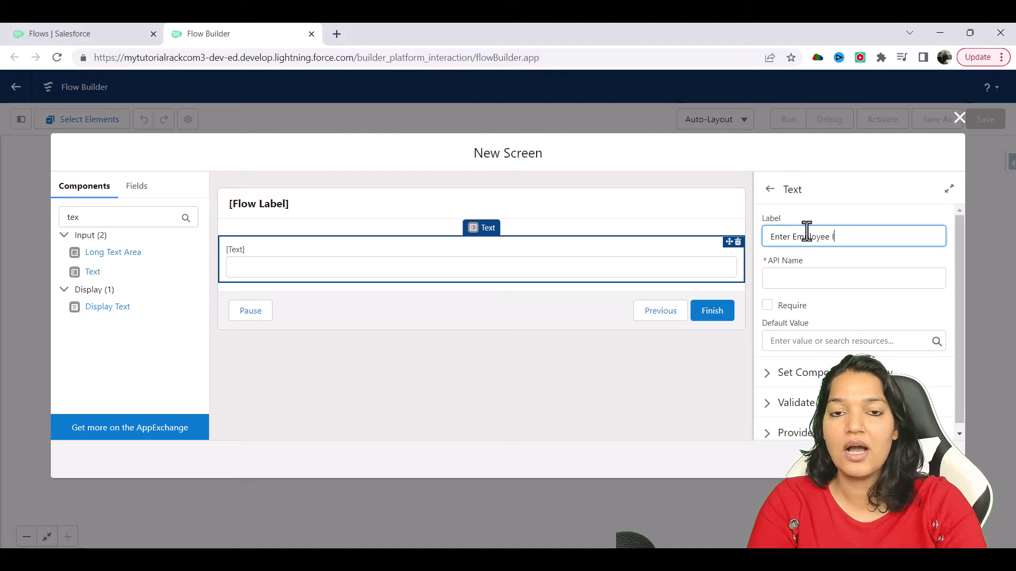
{"action": "type", "text": "d"}
{"action": "key", "text": "Tab"}
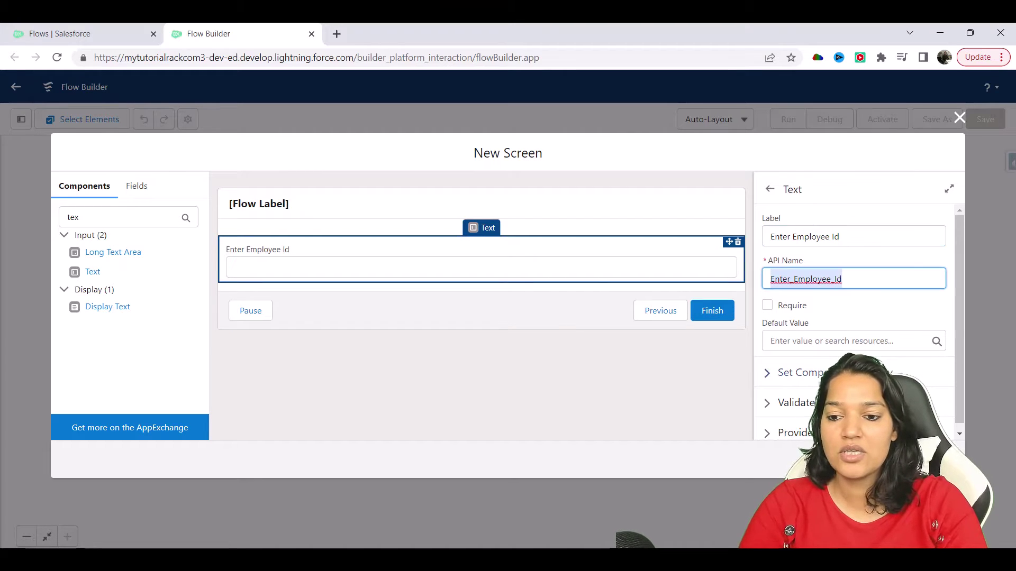
{"action": "left_click", "coordinate": [767, 305]}
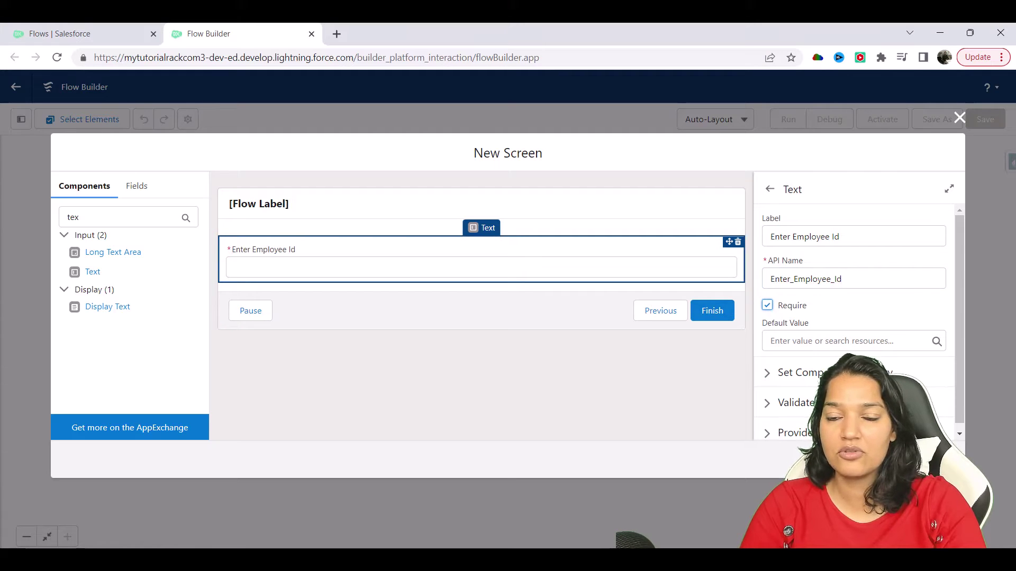
{"action": "left_click", "coordinate": [936, 459]}
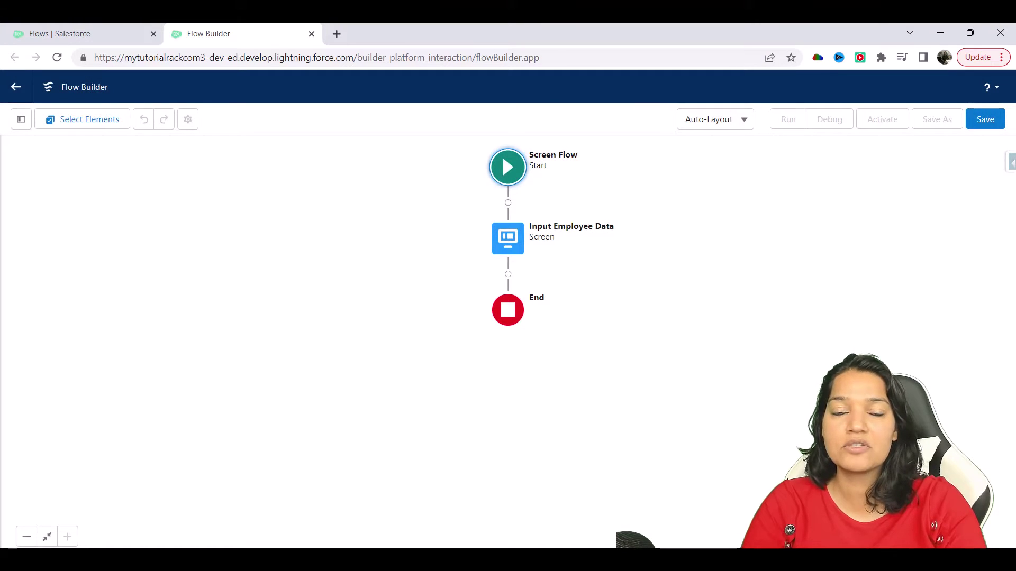
Step: Add an Action after the Input Employee Data screen and create an HTTP callout named EmployeeExternalService with the Source System Credentials named credential
{"action": "left_click", "coordinate": [508, 274]}
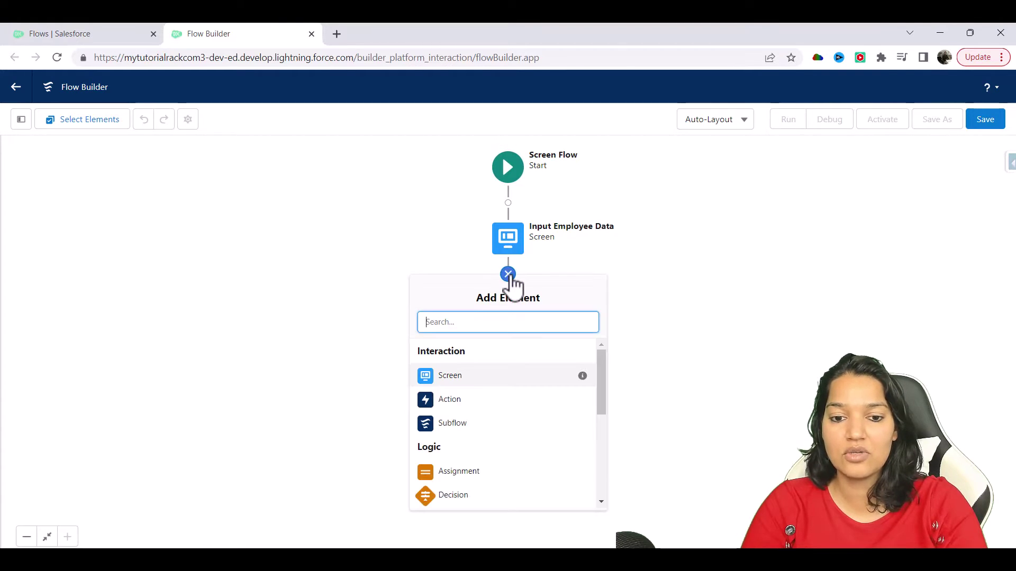
{"action": "left_click", "coordinate": [456, 406]}
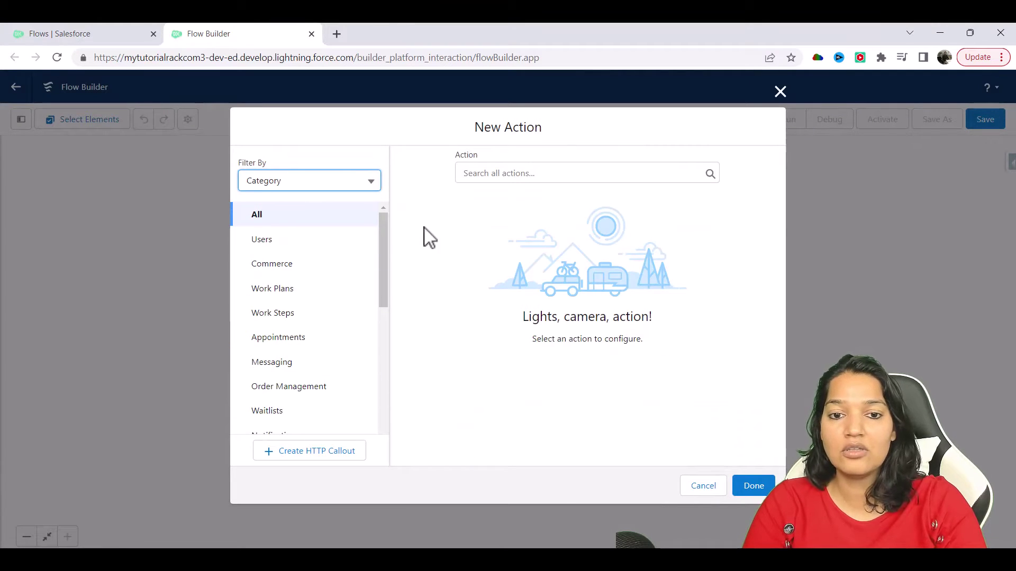
{"action": "left_click", "coordinate": [306, 451]}
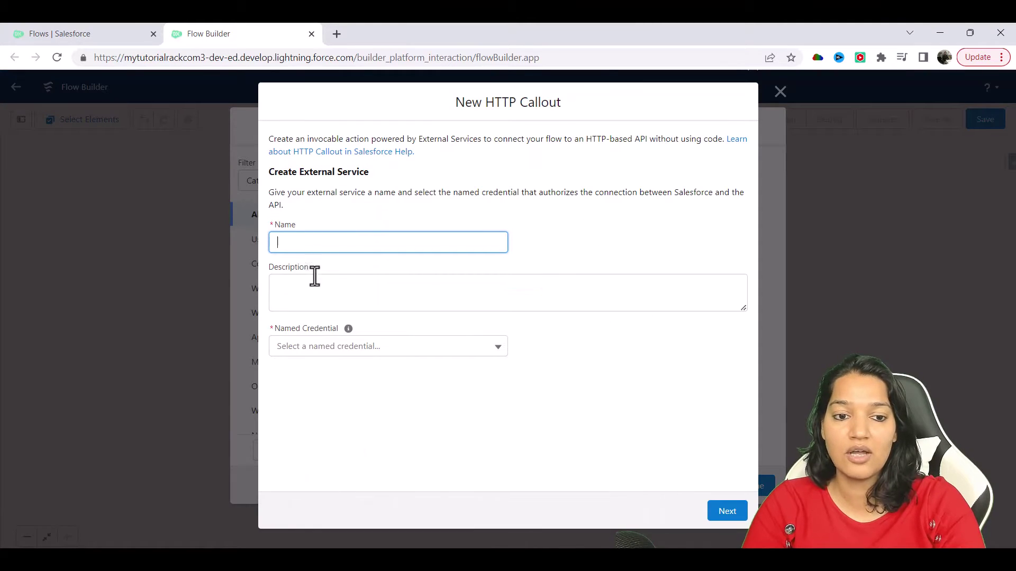
{"action": "type", "text": "Em"}
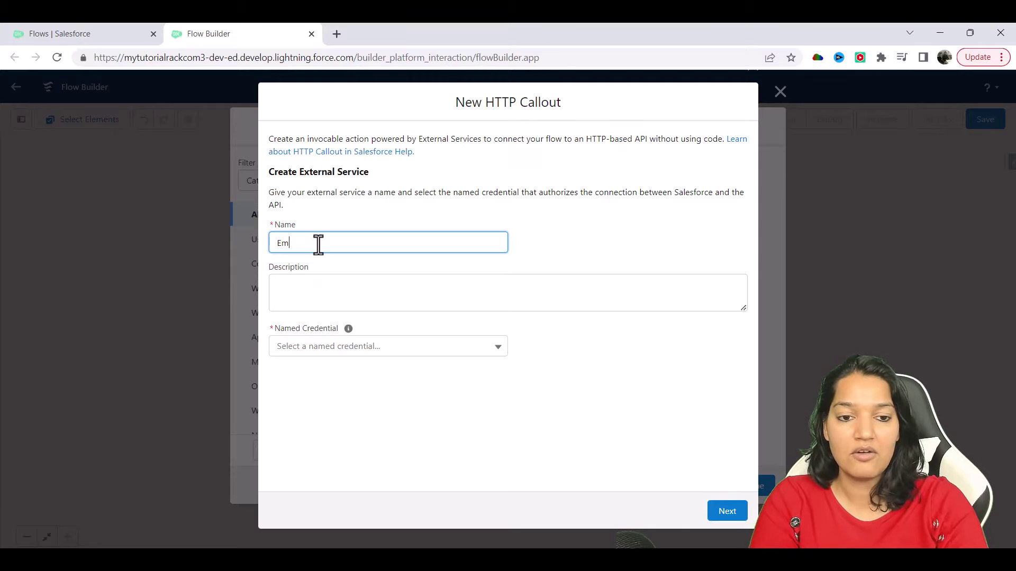
{"action": "type", "text": "ployee"}
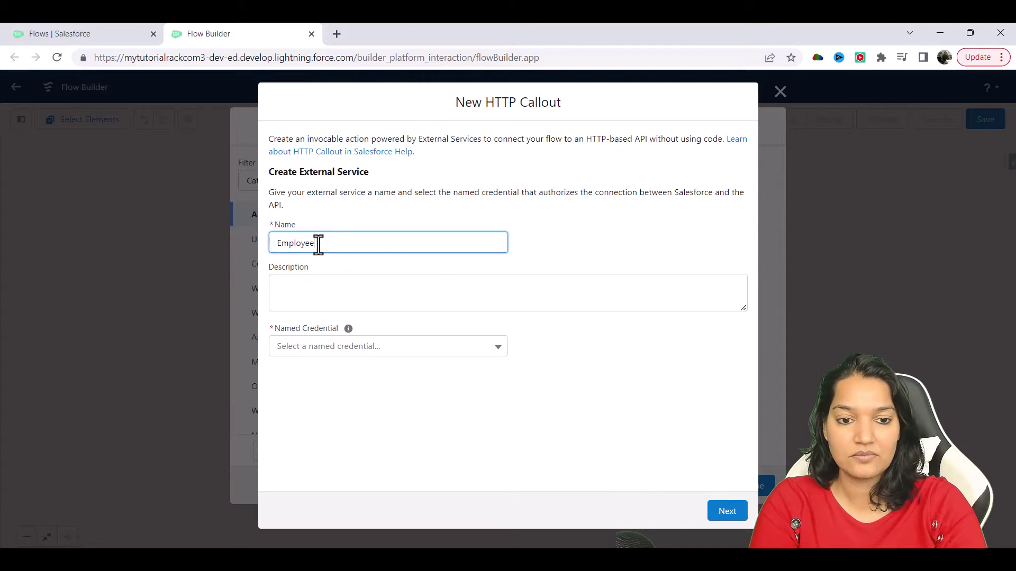
{"action": "type", "text": "ExternalService"}
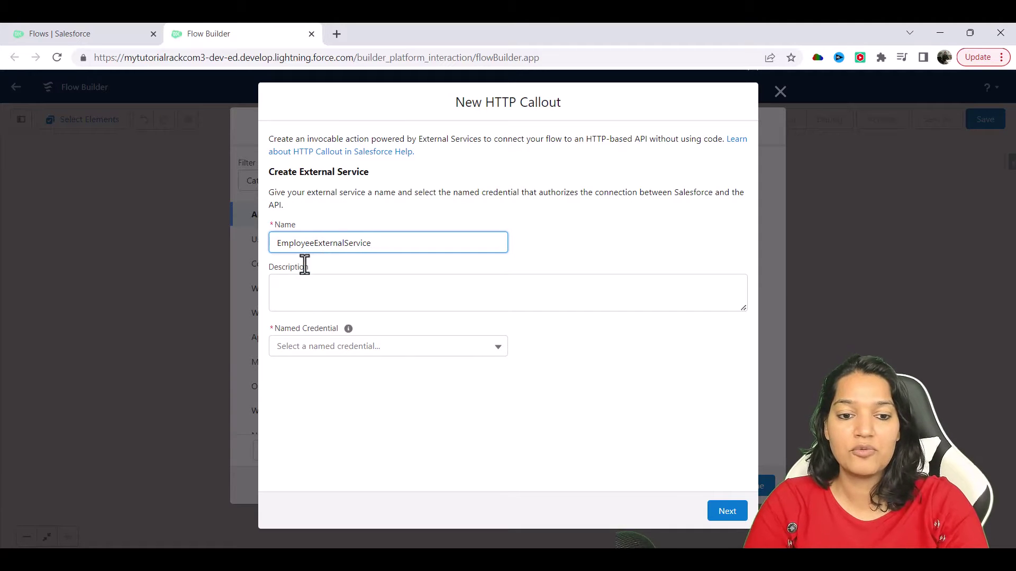
{"action": "left_click", "coordinate": [324, 352]}
{"action": "left_click", "coordinate": [324, 374]}
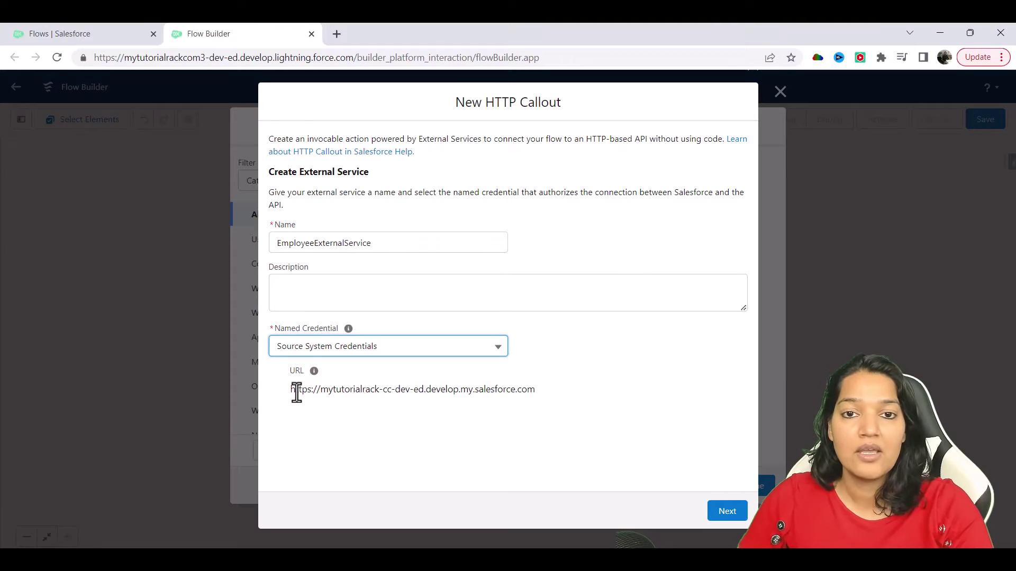
{"action": "left_click_drag", "start_coordinate": [536, 389], "coordinate": [285, 396]}
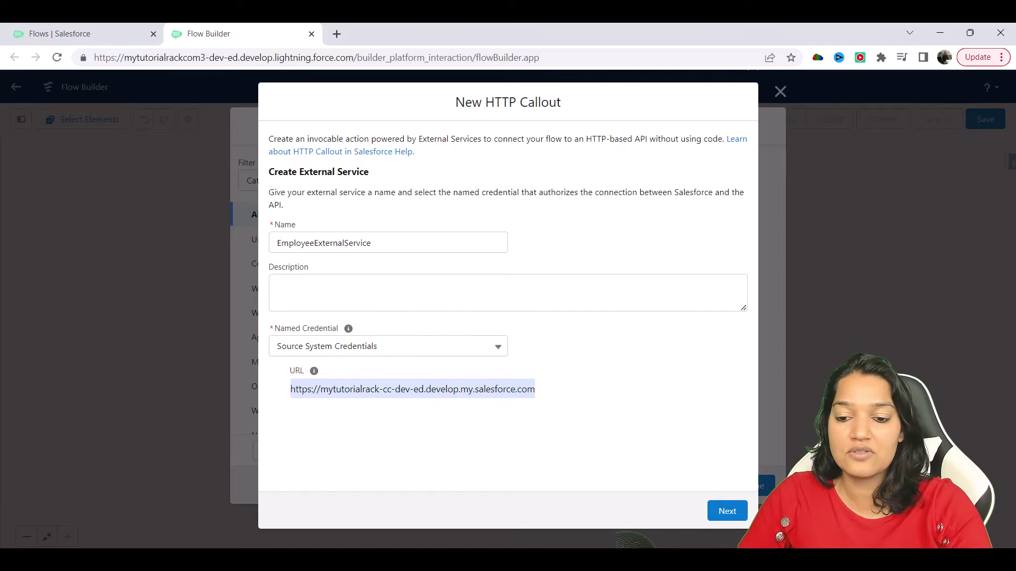
{"action": "left_click", "coordinate": [724, 512]}
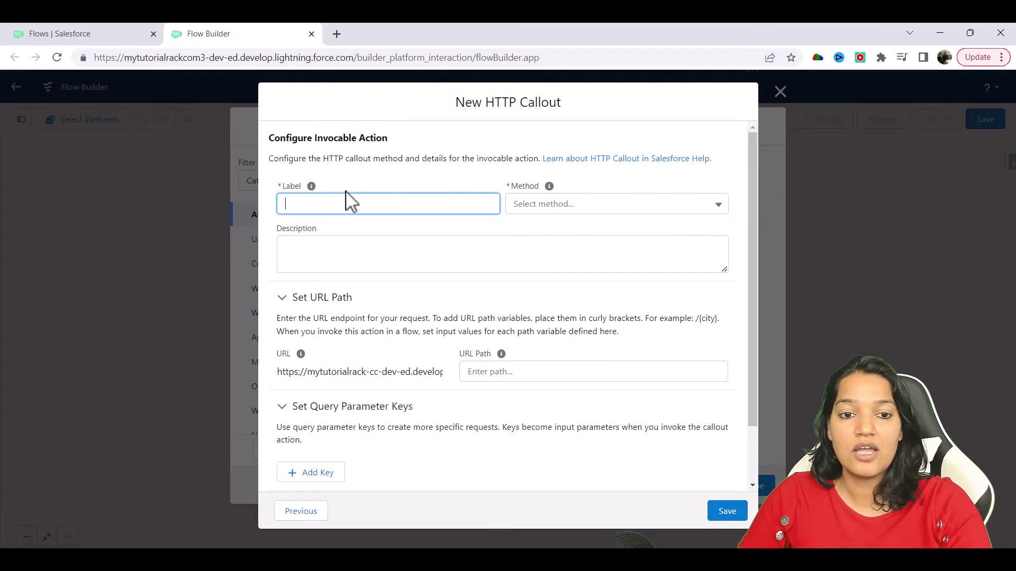
Step: Label the callout's invocable action "Fetch Employee Data with id" and set its method to GET
{"action": "type", "text": "FetchEml"}
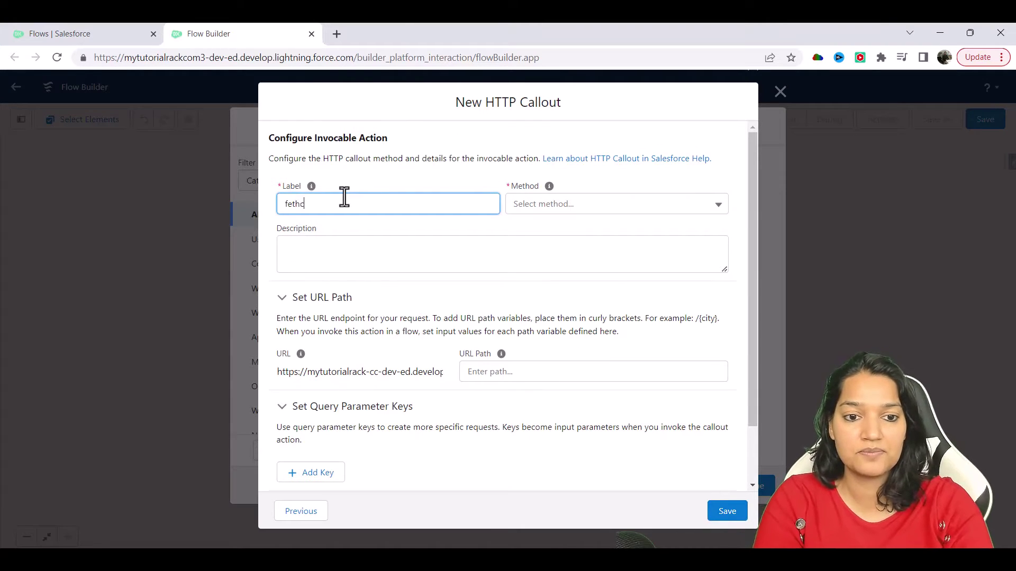
{"action": "key", "text": "BackSpace"}
{"action": "key", "text": "BackSpace"}
{"action": "key", "text": "BackSpace"}
{"action": "type", "text": "Emplo"}
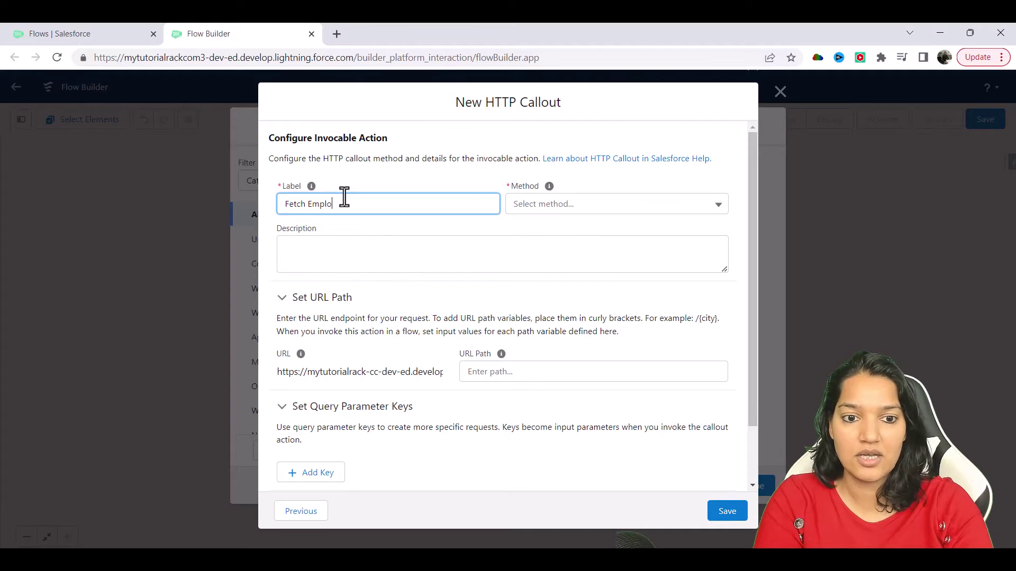
{"action": "type", "text": "yee Data with id"}
{"action": "key", "text": "Tab"}
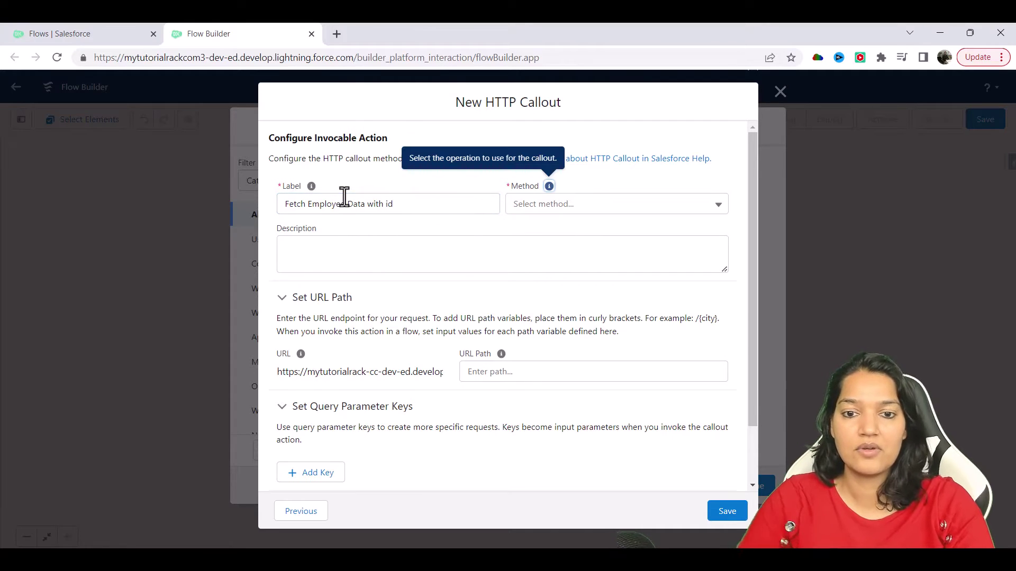
{"action": "left_click", "coordinate": [543, 211]}
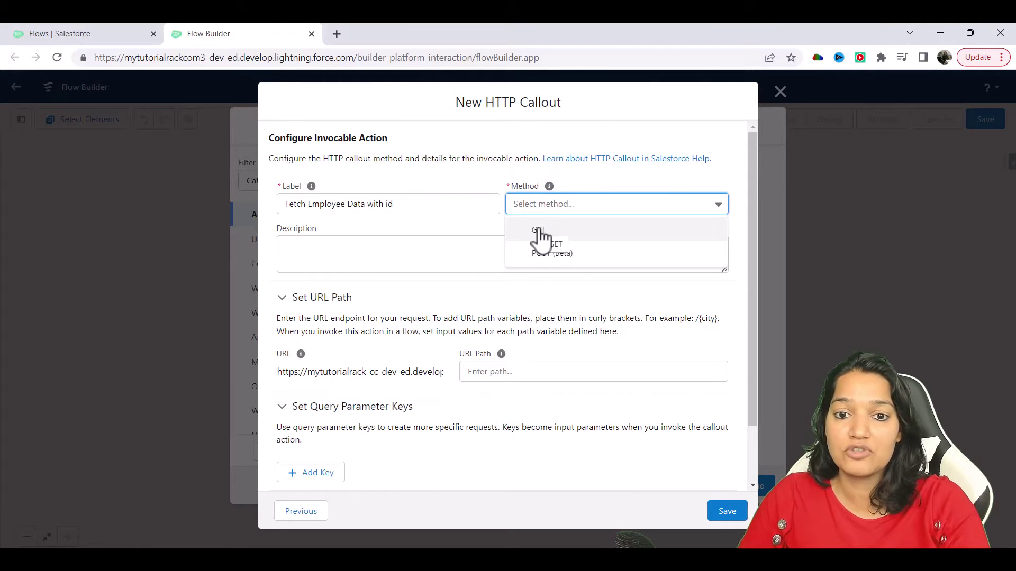
{"action": "left_click", "coordinate": [540, 232]}
Step: In Postman, copy the path following the domain name from the URL of the Employee_HR_Data__c record GET request
{"action": "scroll", "coordinate": [348, 336], "scroll_direction": "down", "scroll_amount": 1}
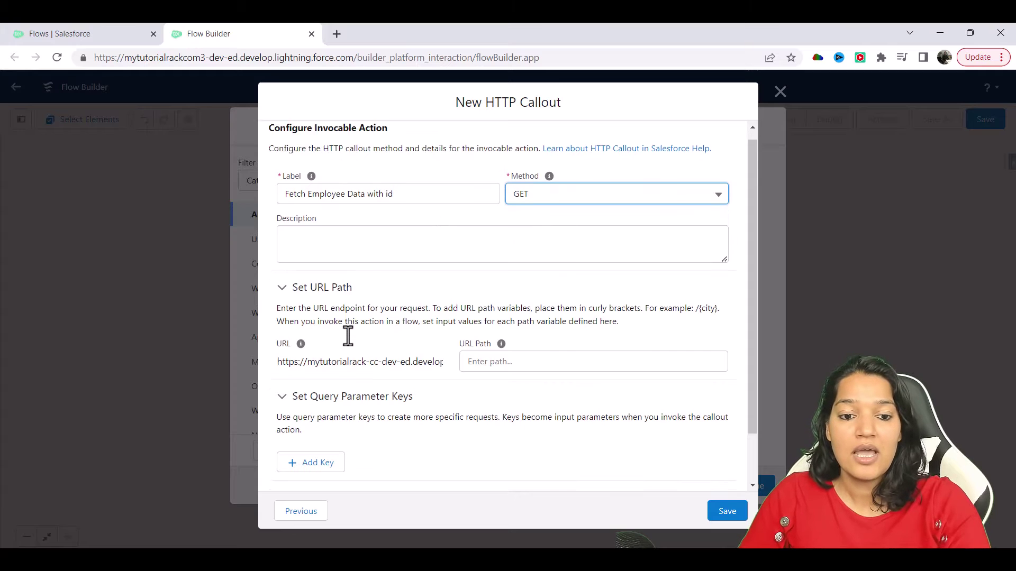
{"action": "scroll", "coordinate": [348, 336], "scroll_direction": "down", "scroll_amount": 1}
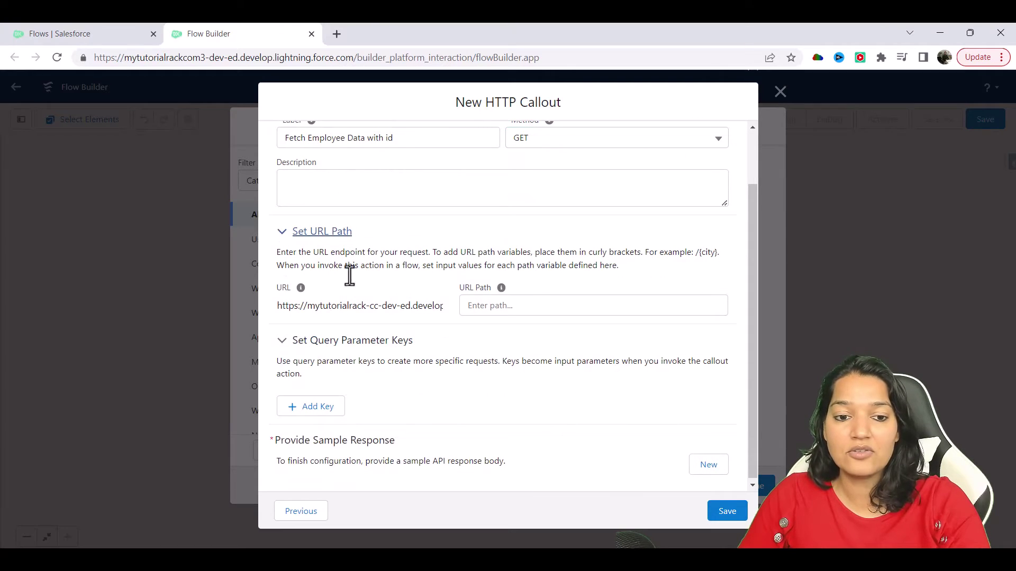
{"action": "left_click_drag", "start_coordinate": [279, 305], "coordinate": [445, 309]}
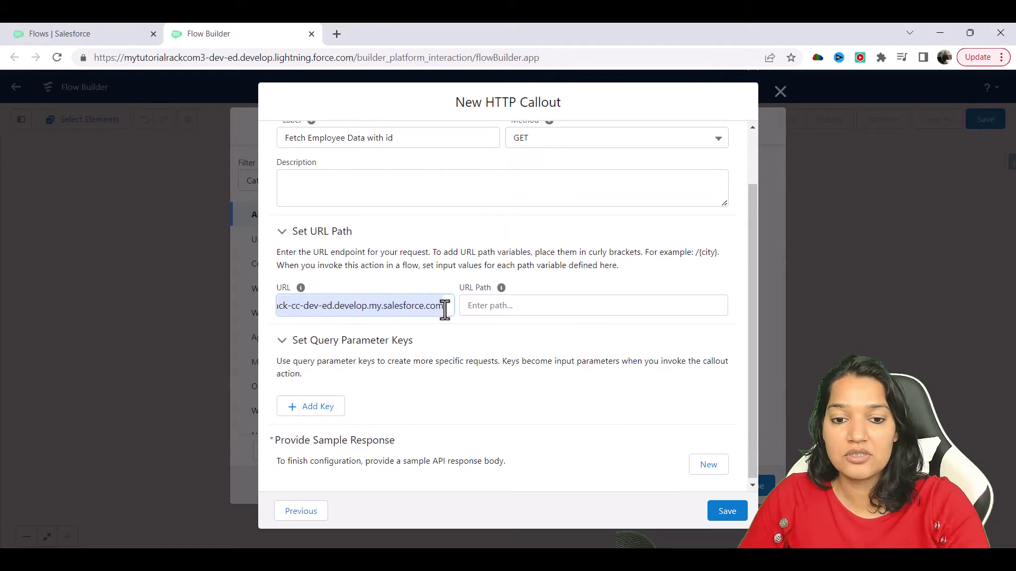
{"action": "left_click", "coordinate": [476, 306]}
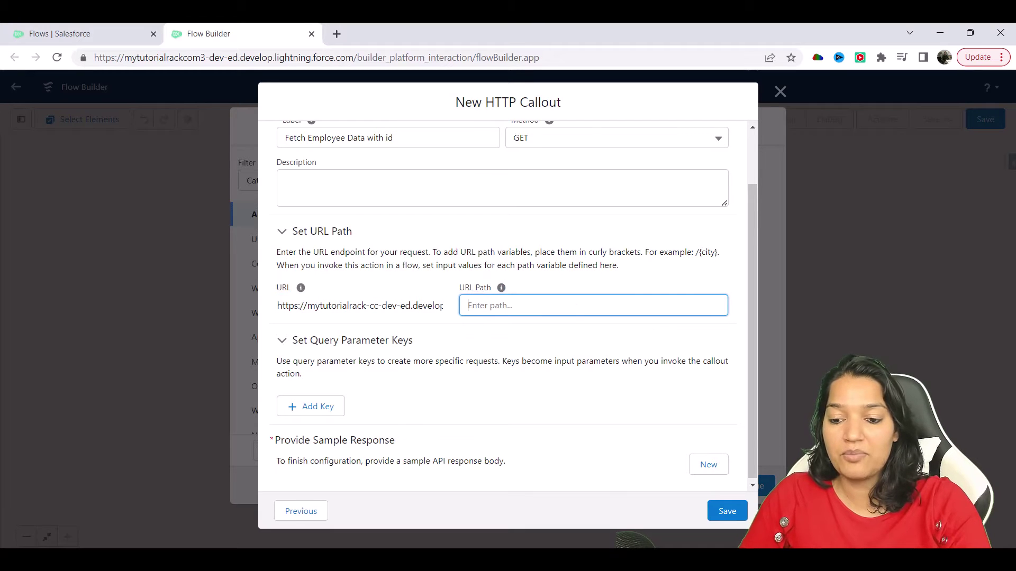
{"action": "left_click", "coordinate": [669, 510]}
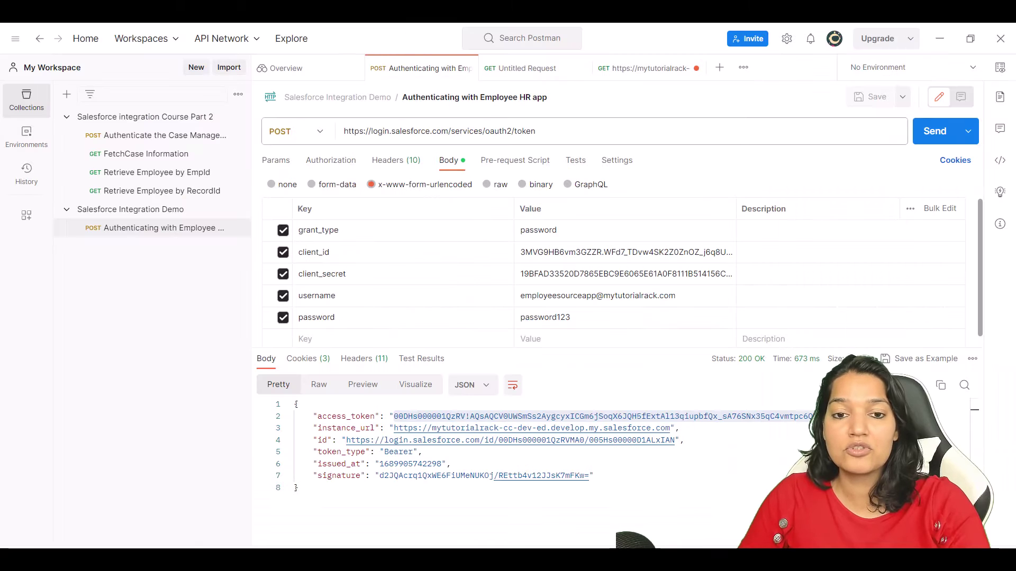
{"action": "left_click", "coordinate": [148, 229]}
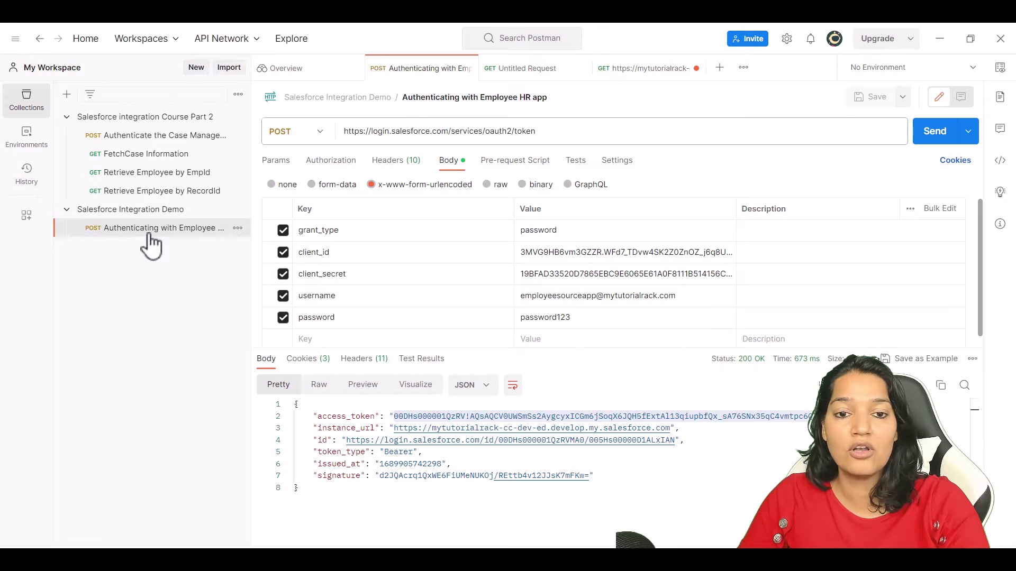
{"action": "left_click", "coordinate": [640, 71]}
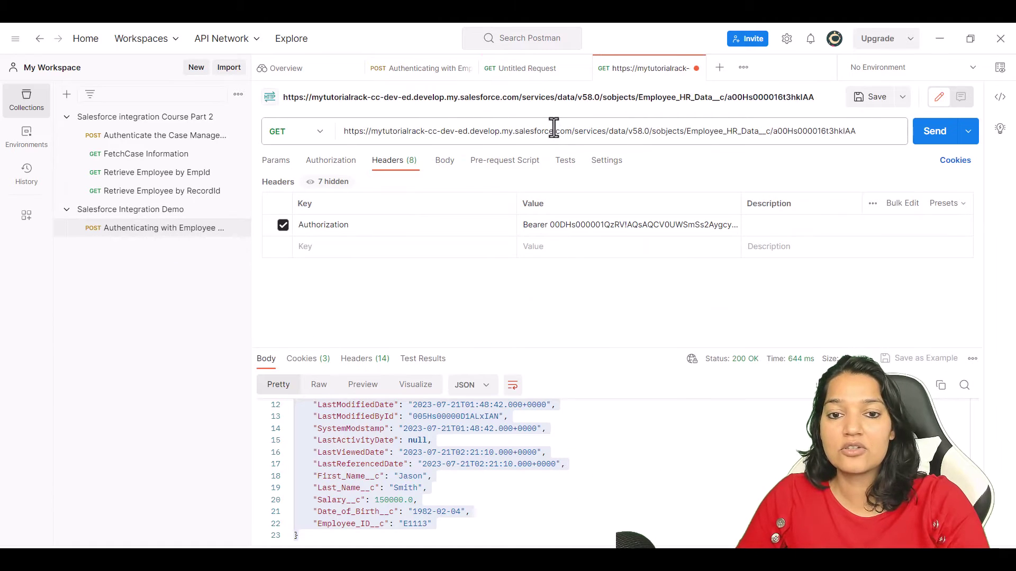
{"action": "left_click", "coordinate": [574, 132]}
{"action": "key", "text": "ctrl+shift+Right"}
{"action": "key", "text": "ctrl+shift+Right"}
{"action": "key", "text": "ctrl+shift+Right"}
{"action": "key", "text": "ctrl+shift+Right"}
{"action": "key", "text": "ctrl+shift+Right"}
{"action": "key", "text": "ctrl+shift+Right"}
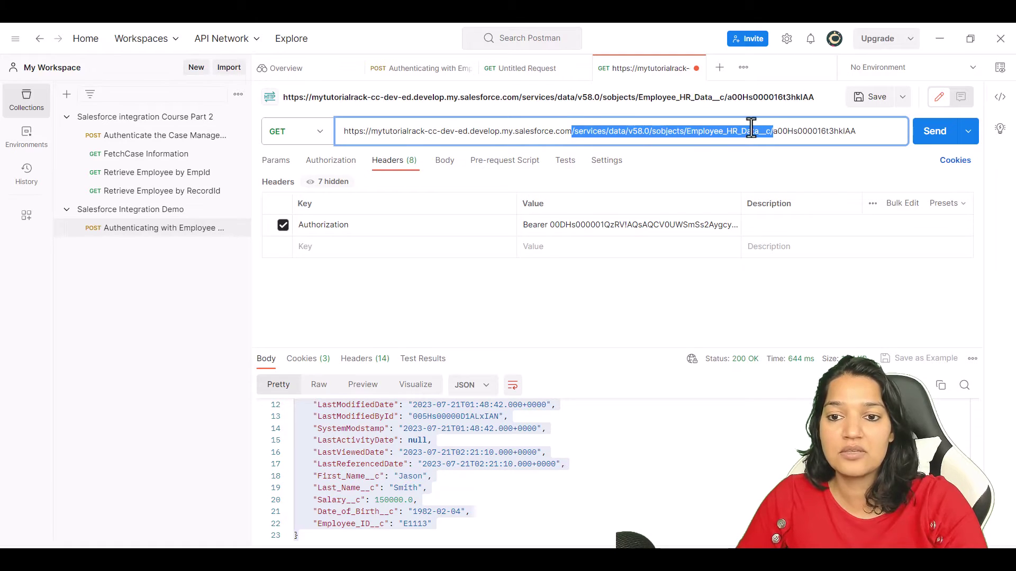
{"action": "left_click_drag", "start_coordinate": [853, 131], "coordinate": [568, 135]}
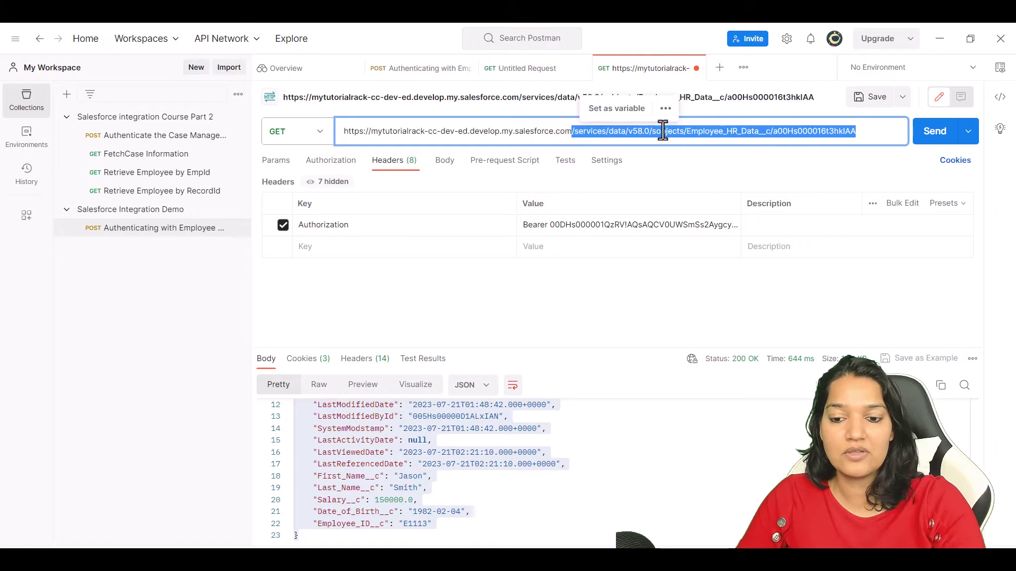
{"action": "key", "text": "ctrl+c"}
Step: Back in Flow Builder, set the callout's URL path to /services/data/v58.0/sobjects/Employee_HR_Data__c/{id}
{"action": "key", "text": "alt+Tab"}
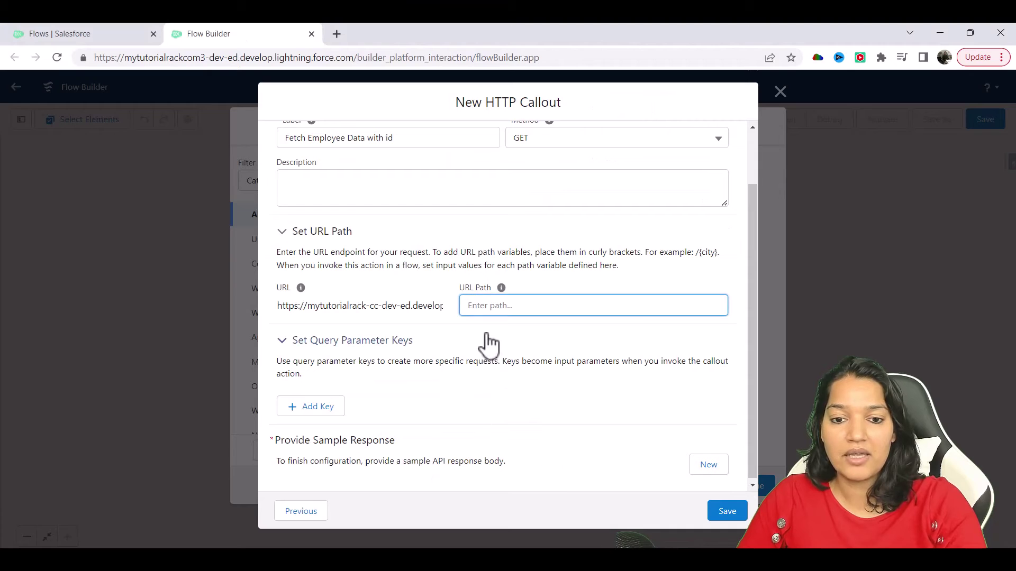
{"action": "key", "text": "ctrl+v"}
{"action": "double_click", "coordinate": [646, 306]}
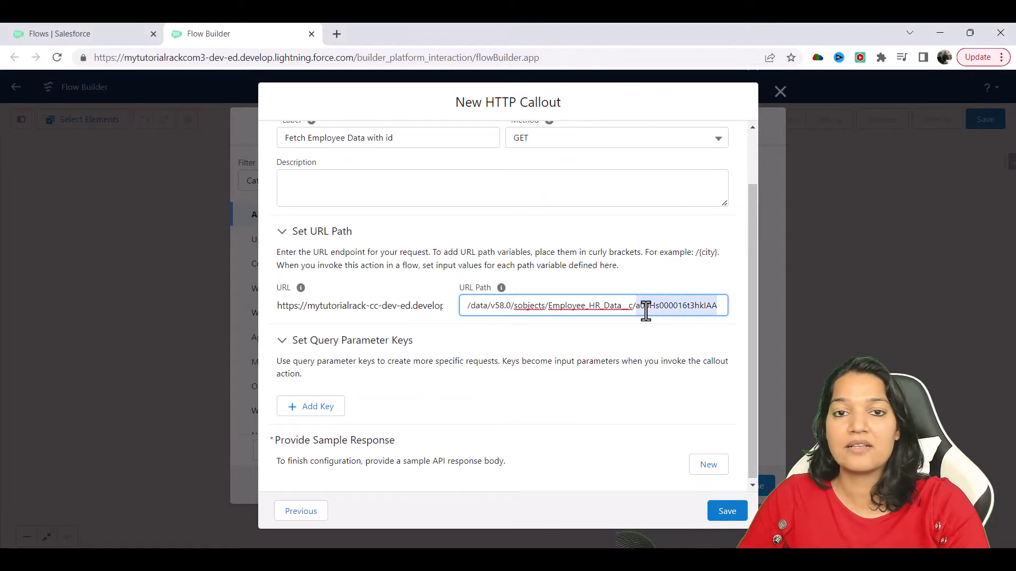
{"action": "type", "text": "{id"}
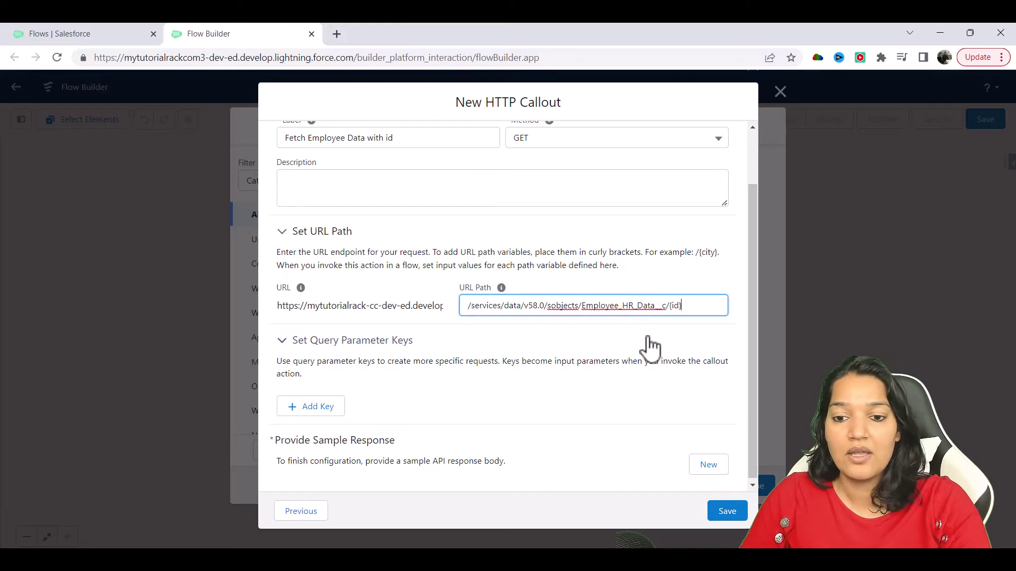
{"action": "left_click", "coordinate": [638, 370]}
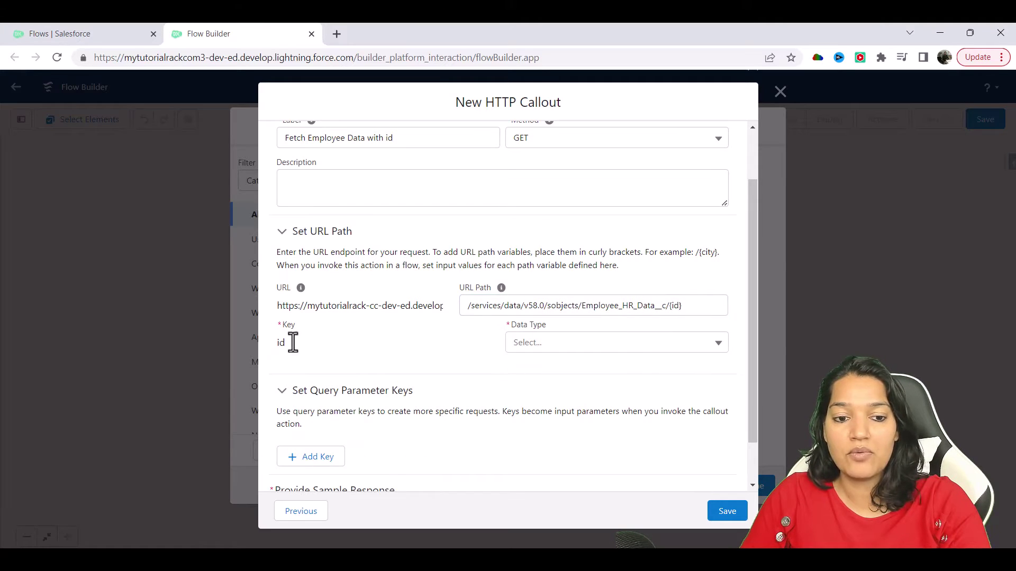
Step: Set the data type of the id path key to String
{"action": "left_click", "coordinate": [515, 346]}
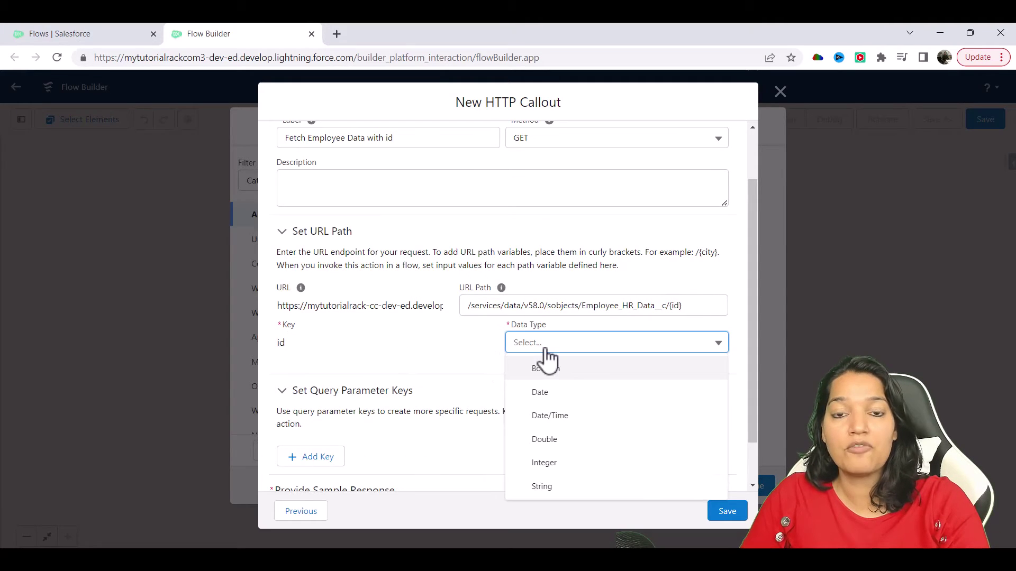
{"action": "left_click", "coordinate": [547, 487]}
{"action": "left_click_drag", "start_coordinate": [683, 305], "coordinate": [670, 307]}
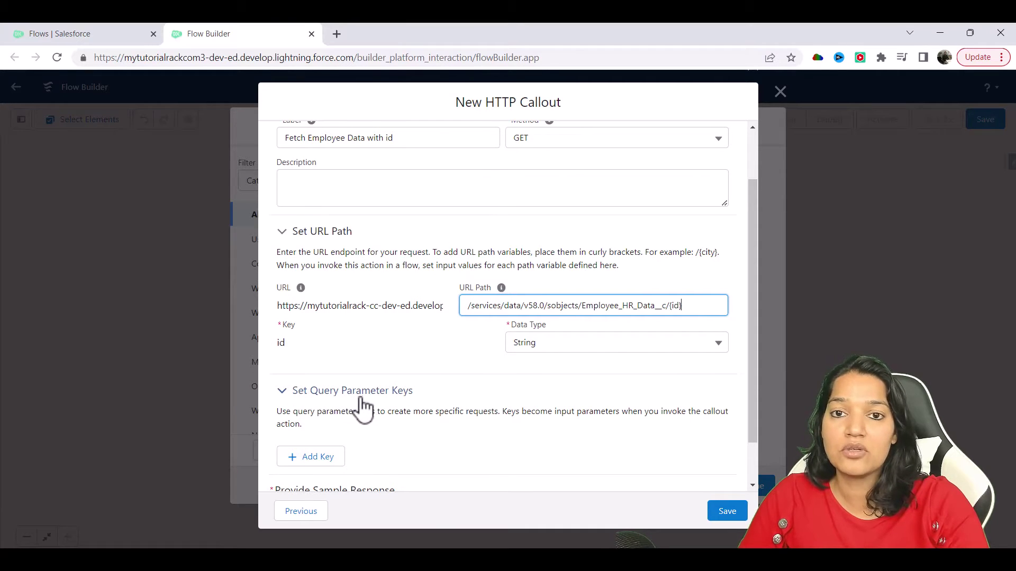
{"action": "scroll", "coordinate": [418, 435], "scroll_direction": "down", "scroll_amount": 1}
{"action": "left_click", "coordinate": [276, 454]}
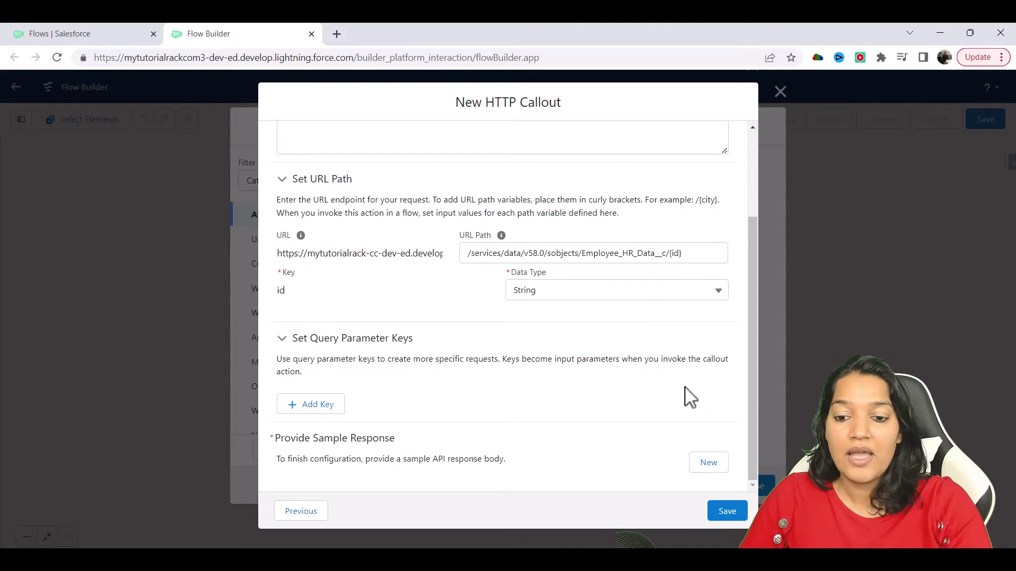
Step: Start a new sample response for the callout and copy the full JSON response body of the employee request from Postman
{"action": "left_click", "coordinate": [708, 463]}
{"action": "scroll", "coordinate": [393, 383], "scroll_direction": "down", "scroll_amount": 1}
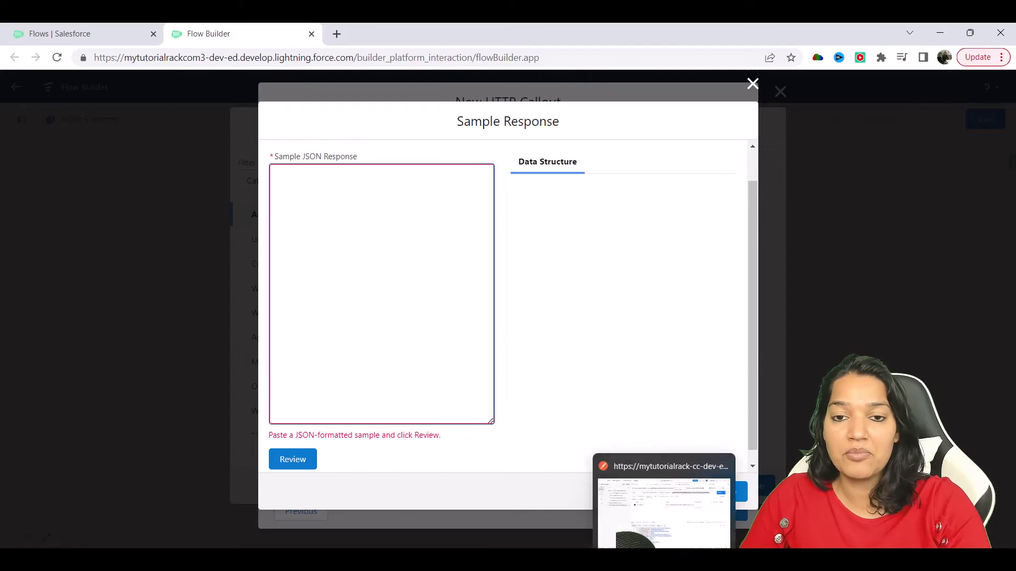
{"action": "key", "text": "alt+Tab"}
{"action": "left_click", "coordinate": [567, 491]}
{"action": "scroll", "coordinate": [568, 491], "scroll_direction": "up", "scroll_amount": 3}
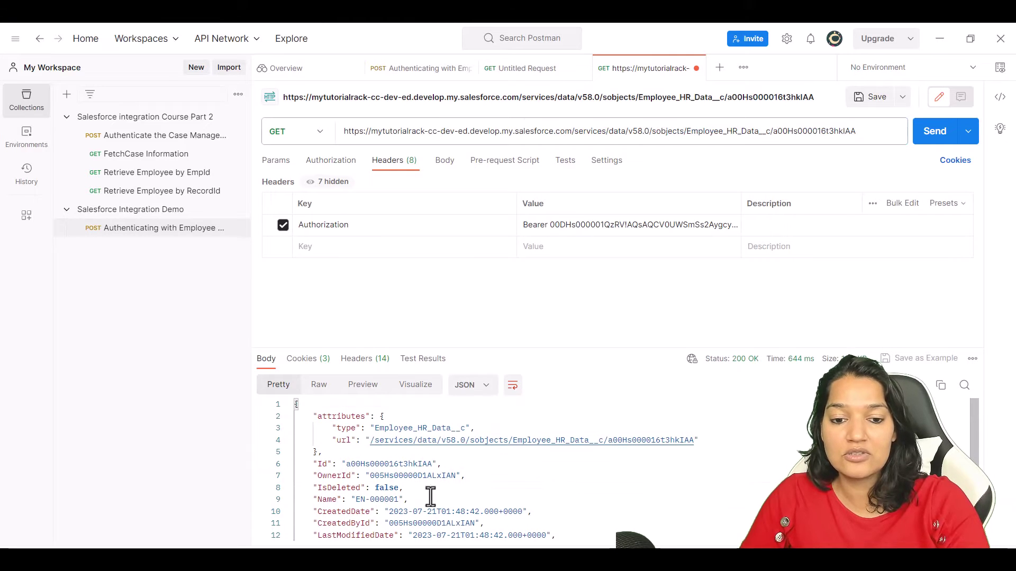
{"action": "left_click", "coordinate": [588, 504]}
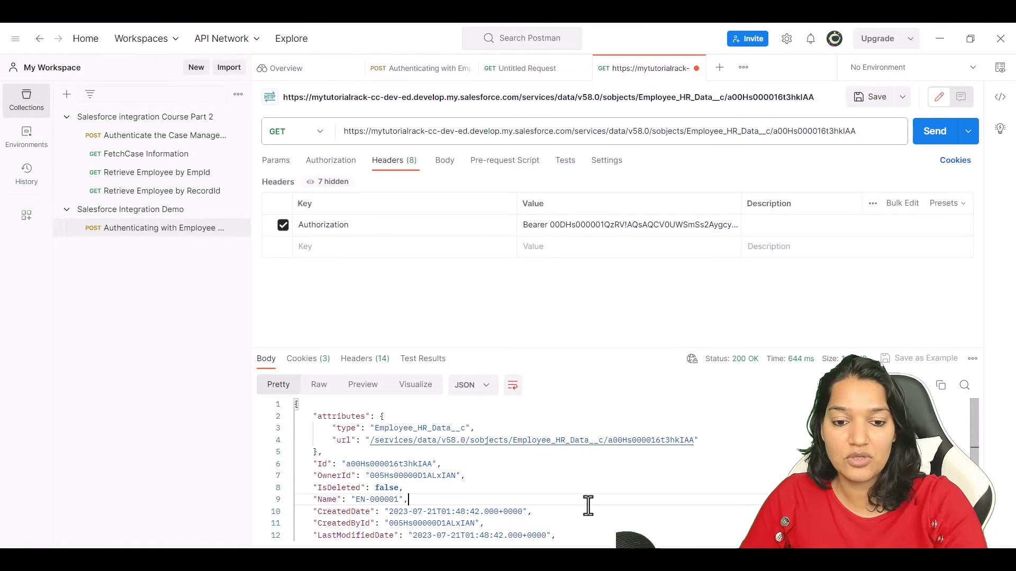
{"action": "key", "text": "ctrl+a"}
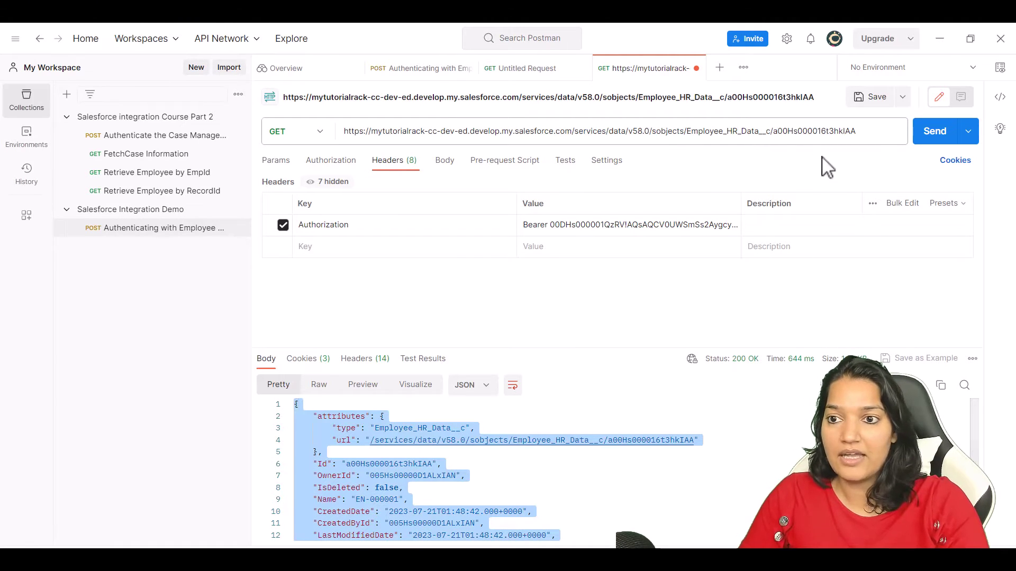
Step: Back in Flow Builder, paste the copied JSON as the sample response and review it to generate the data structure
{"action": "left_click", "coordinate": [940, 39]}
{"action": "key", "text": "ctrl+v"}
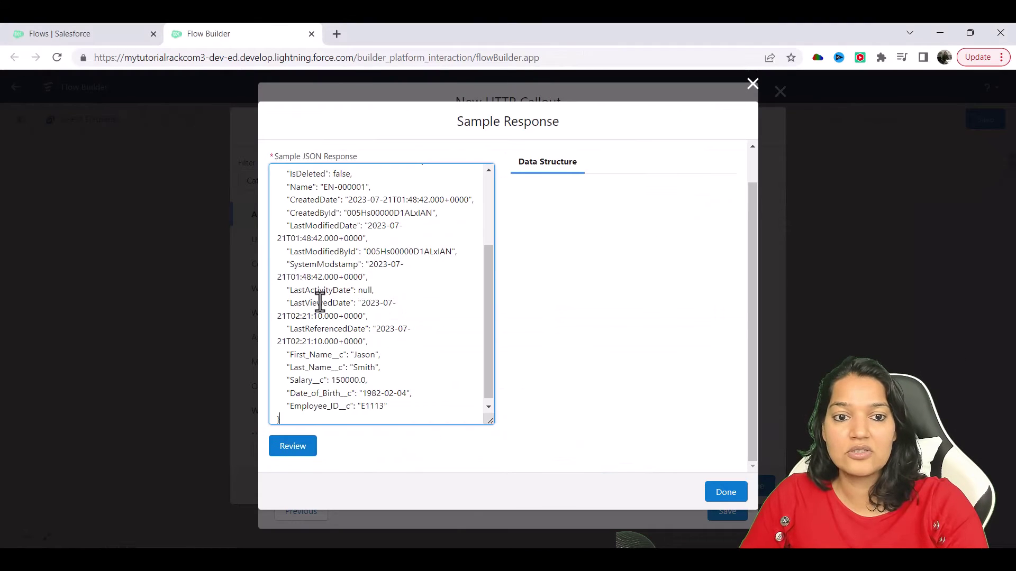
{"action": "scroll", "coordinate": [496, 319], "scroll_direction": "up", "scroll_amount": 10}
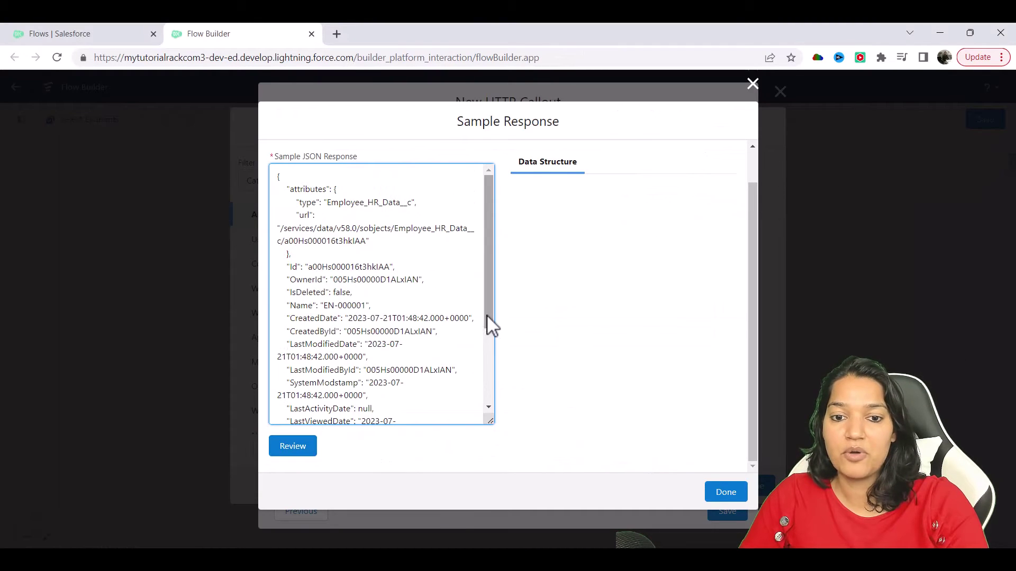
{"action": "left_click", "coordinate": [291, 447]}
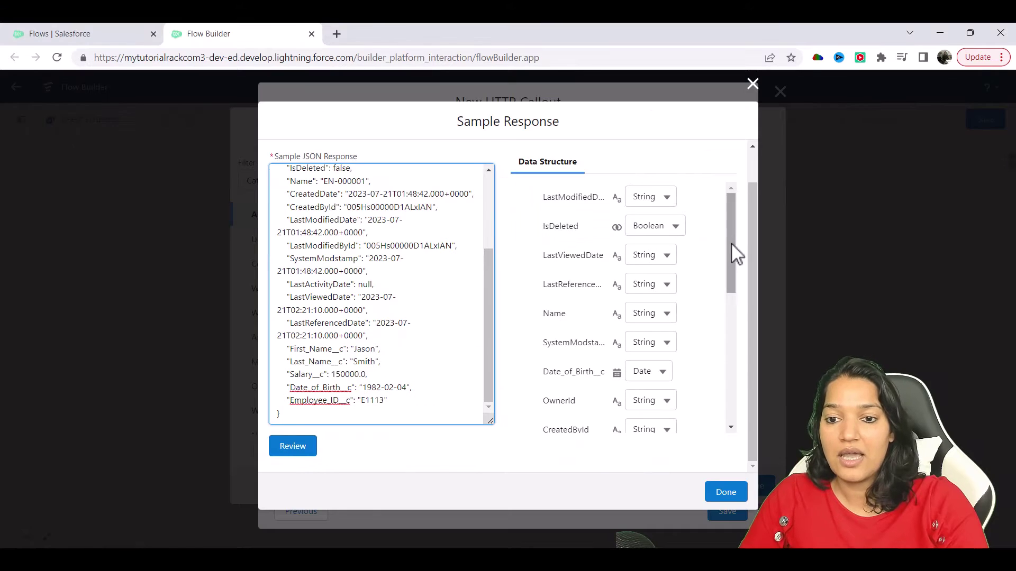
Step: Set the data type of LastActivityDate to Date and finish the sample response
{"action": "left_click_drag", "start_coordinate": [732, 254], "coordinate": [746, 476]}
{"action": "left_click", "coordinate": [726, 493]}
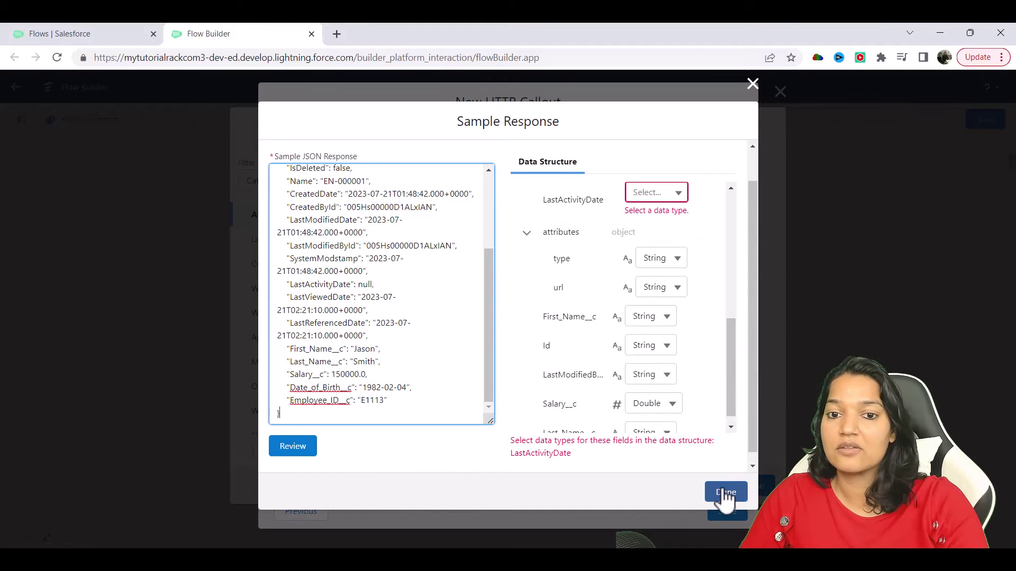
{"action": "left_click", "coordinate": [669, 198]}
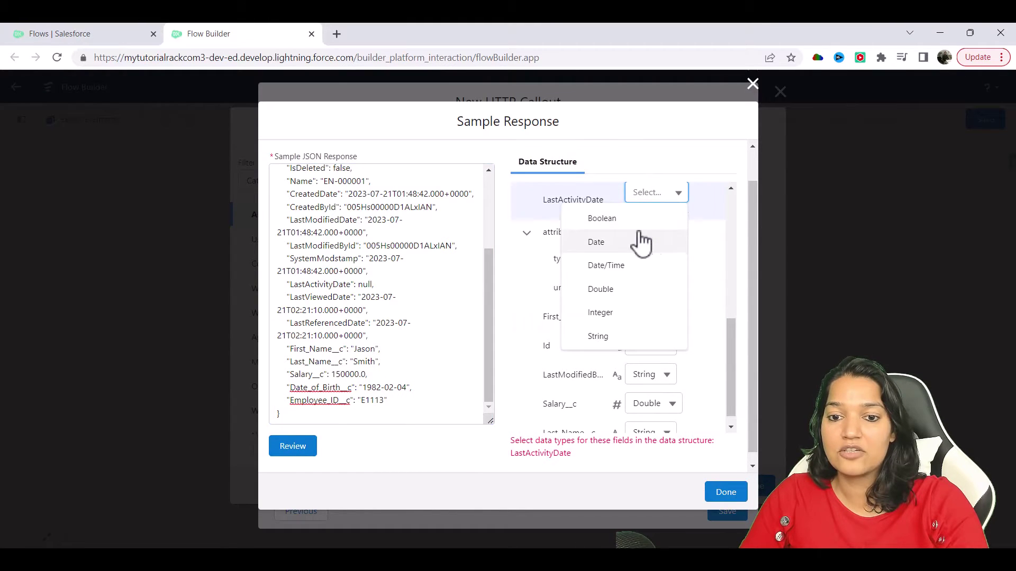
{"action": "left_click", "coordinate": [601, 248]}
{"action": "left_click", "coordinate": [725, 493]}
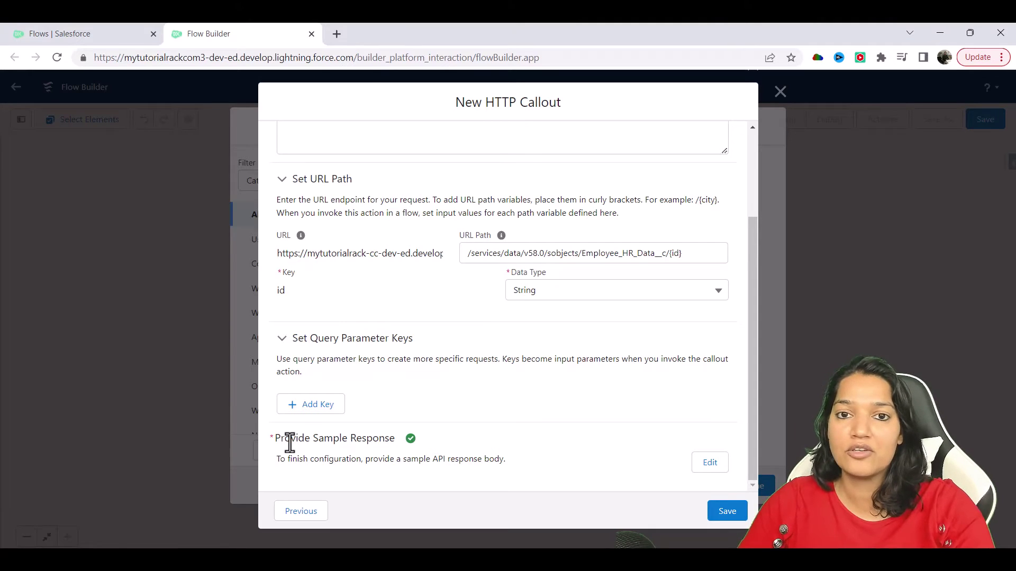
Step: Save the HTTP callout and label the new flow action "Store Employee Information" with the API name Store_Employee_Information
{"action": "left_click_drag", "start_coordinate": [685, 252], "coordinate": [429, 259]}
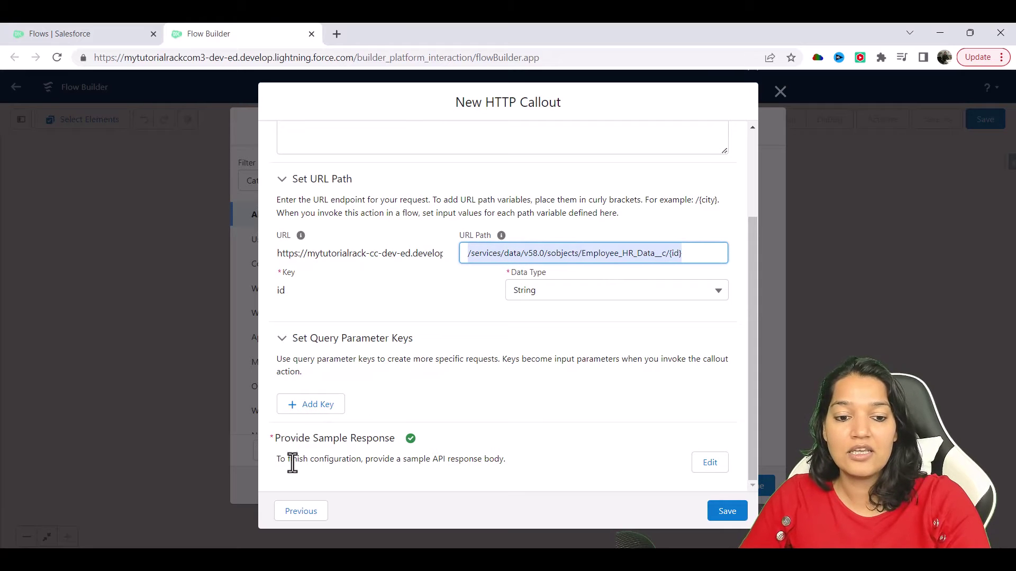
{"action": "left_click", "coordinate": [726, 512]}
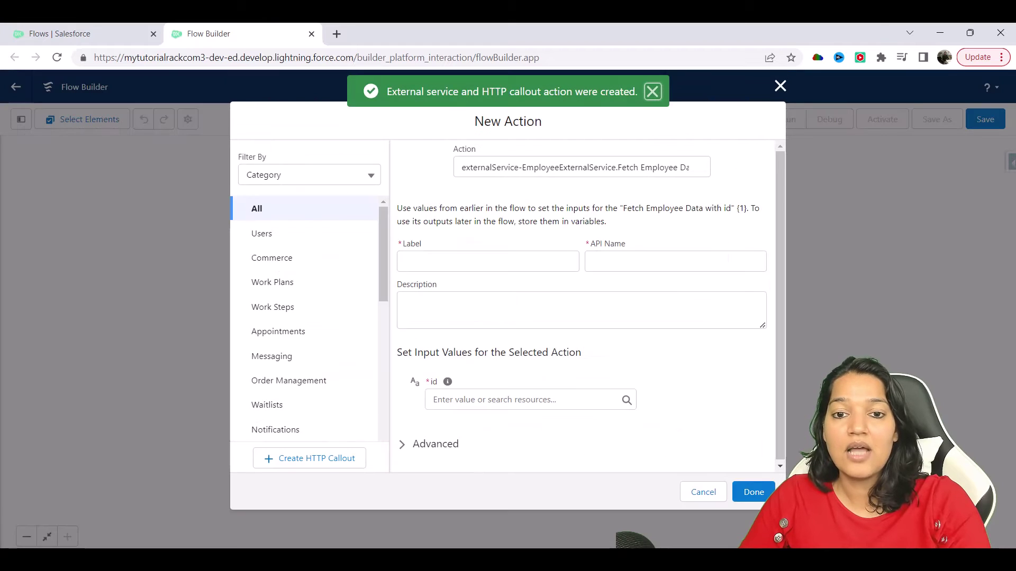
{"action": "left_click", "coordinate": [473, 263]}
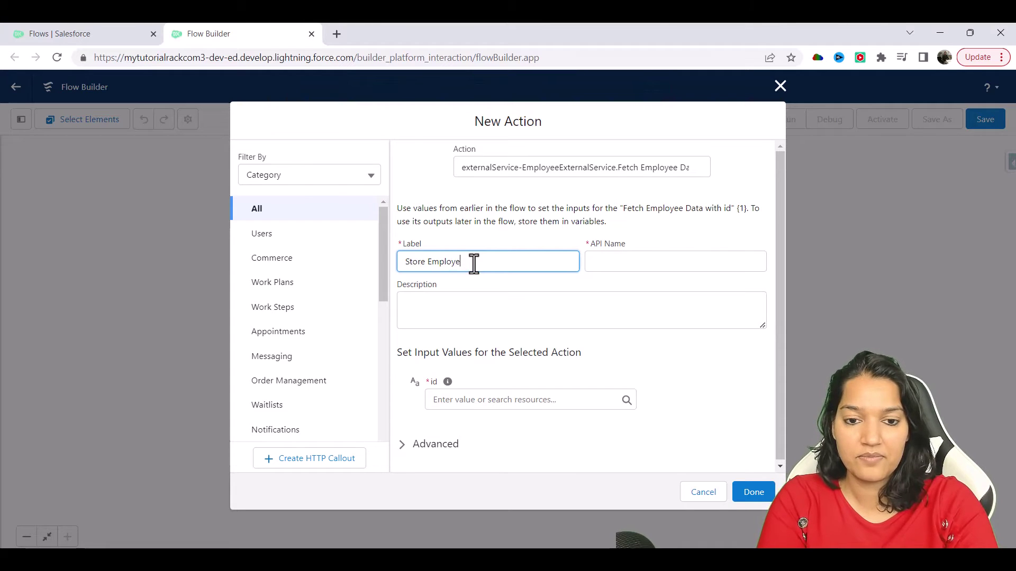
{"action": "type", "text": "on"}
{"action": "key", "text": "Tab"}
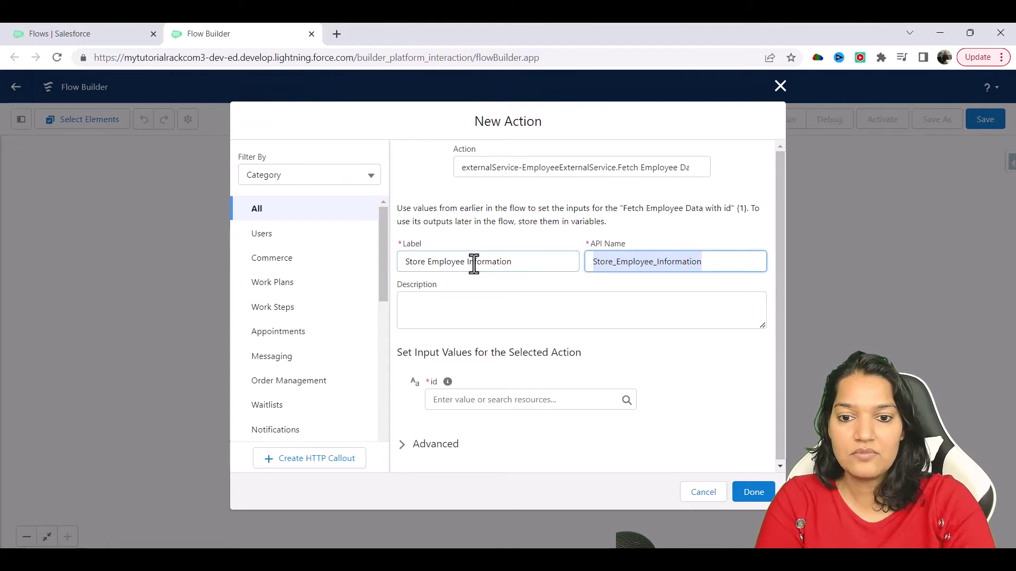
Step: Set the action's id input value to the Enter_Employee_Id screen component
{"action": "left_click_drag", "start_coordinate": [398, 353], "coordinate": [583, 353]}
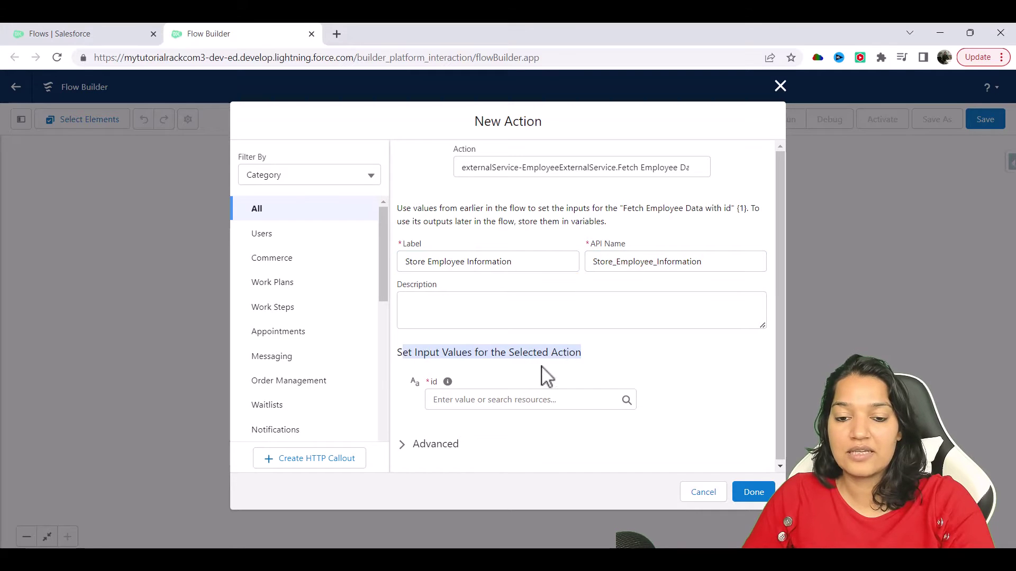
{"action": "left_click", "coordinate": [502, 400]}
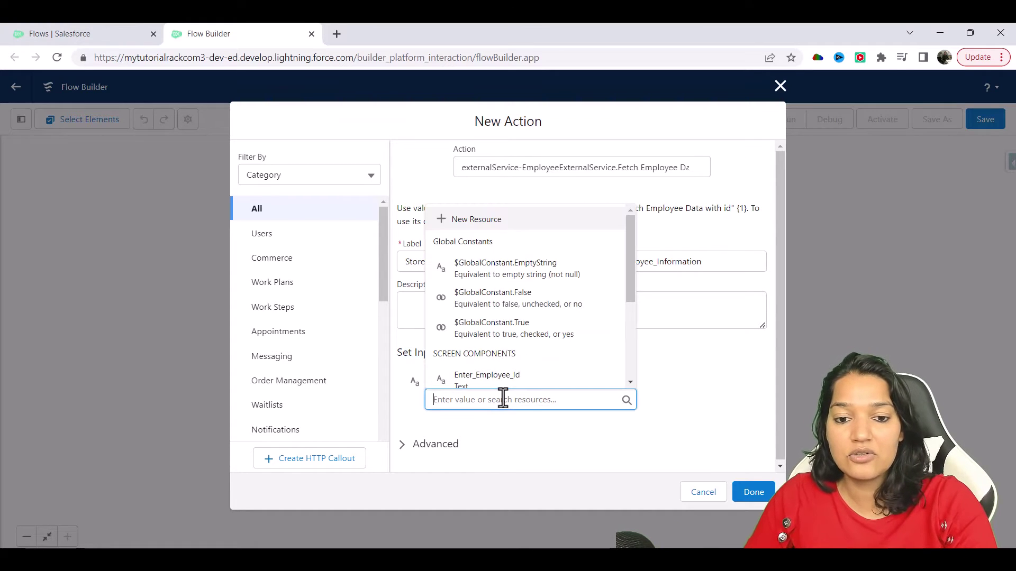
{"action": "scroll", "coordinate": [517, 356], "scroll_direction": "down", "scroll_amount": 2}
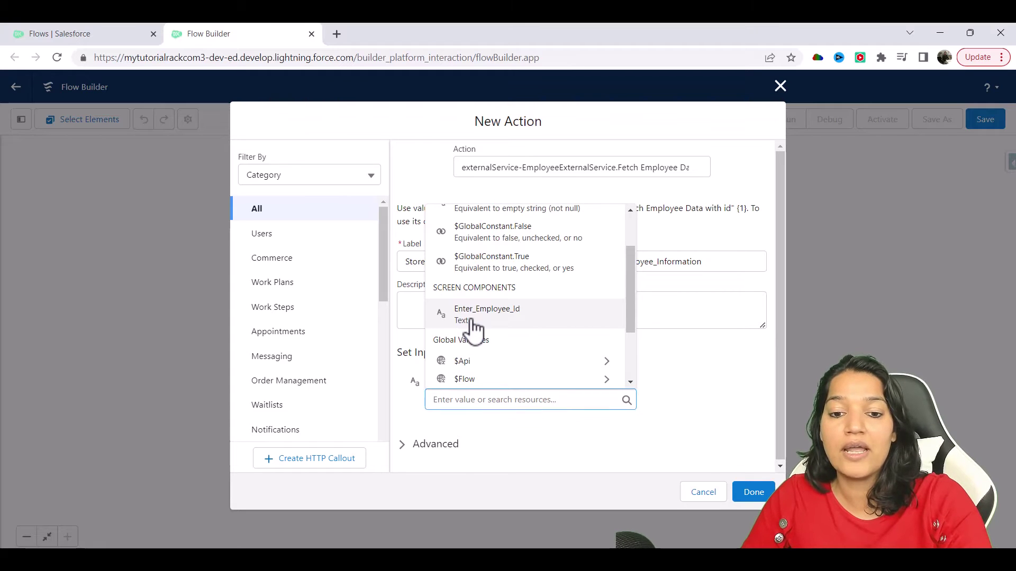
{"action": "left_click", "coordinate": [462, 325]}
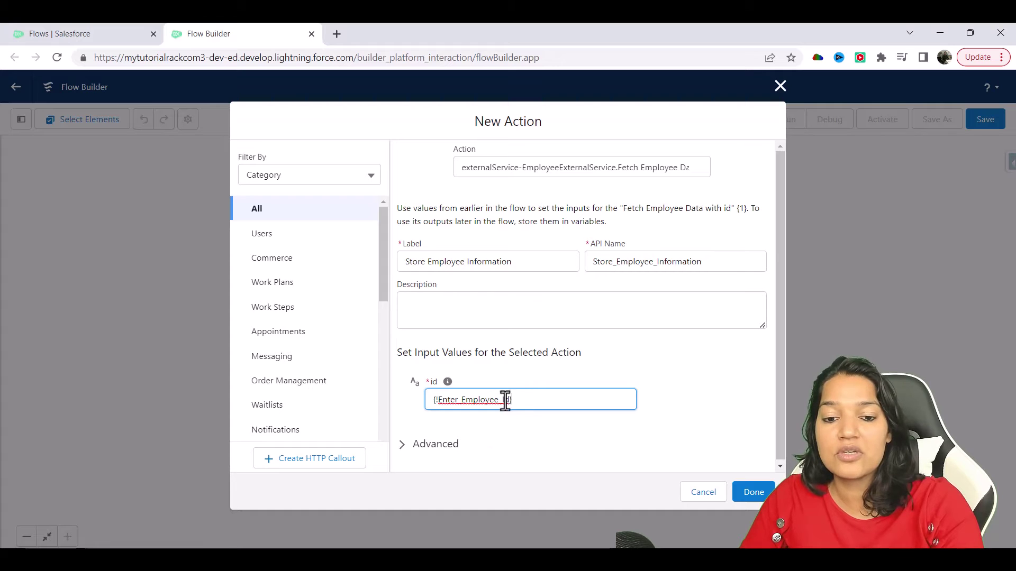
{"action": "left_click_drag", "start_coordinate": [508, 400], "coordinate": [420, 400]}
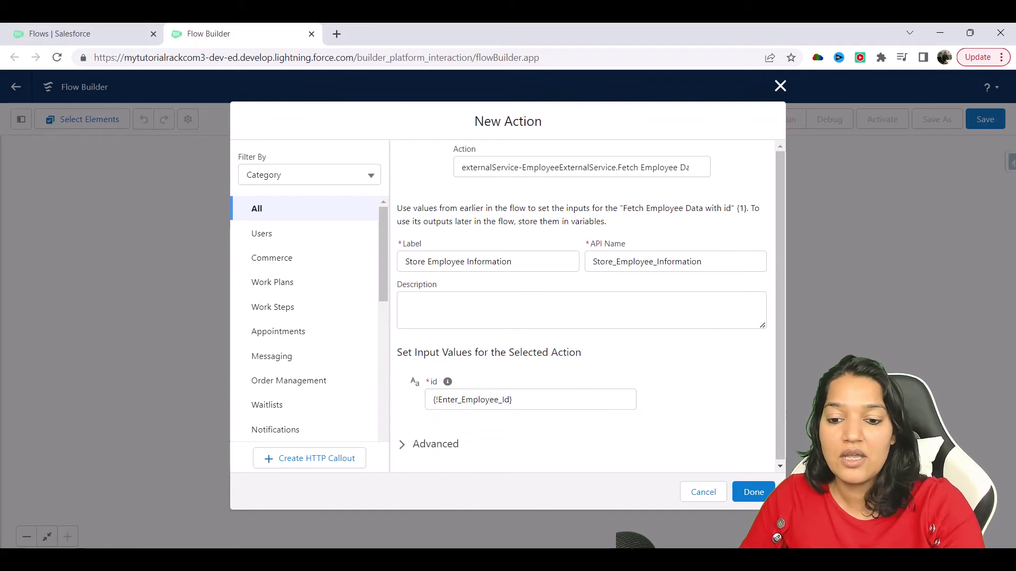
Step: Finish adding the Store Employee Information action to the flow, and review its id input and advanced transaction control options
{"action": "left_click", "coordinate": [751, 492]}
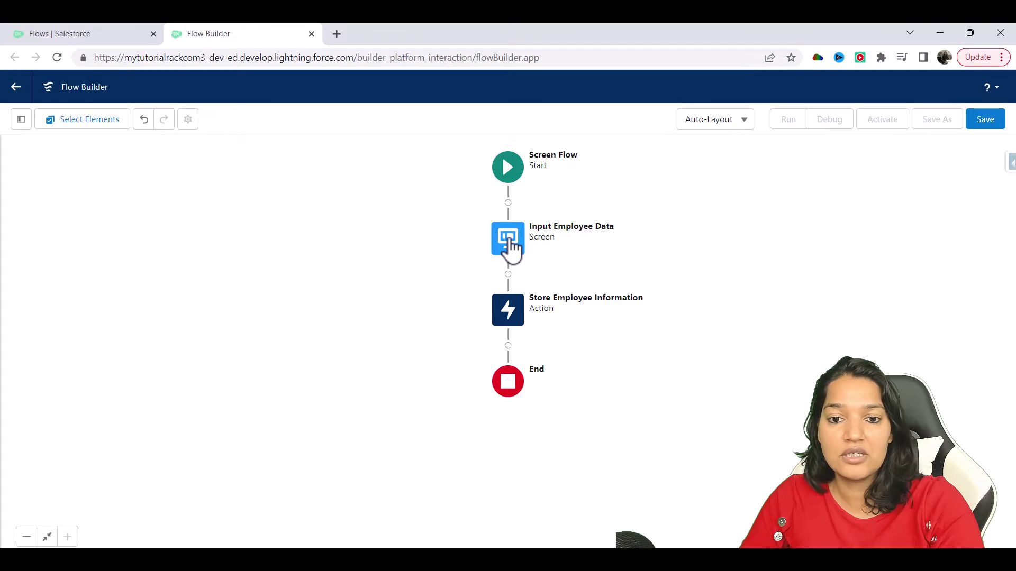
{"action": "double_click", "coordinate": [506, 318]}
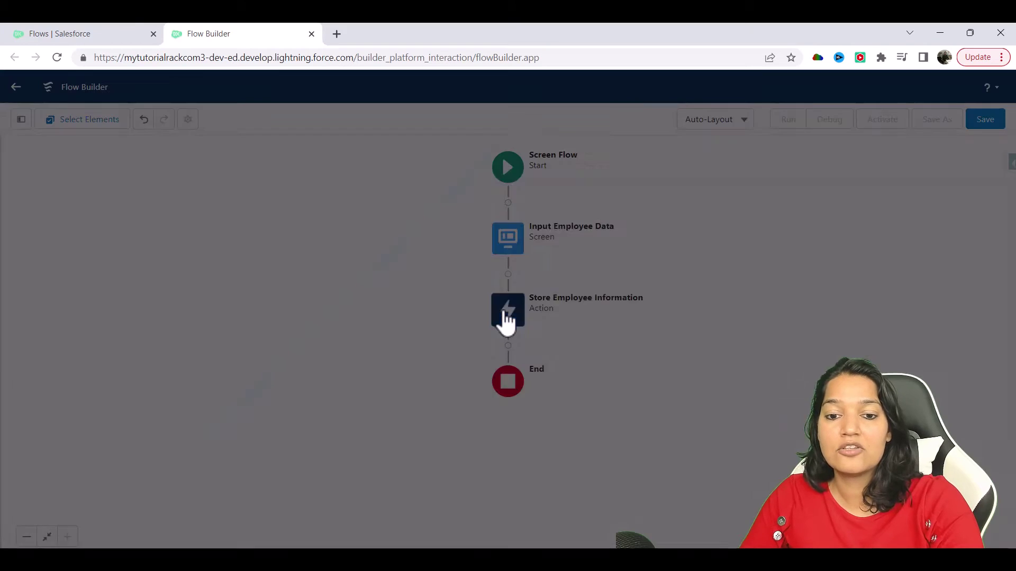
{"action": "left_click", "coordinate": [277, 382]}
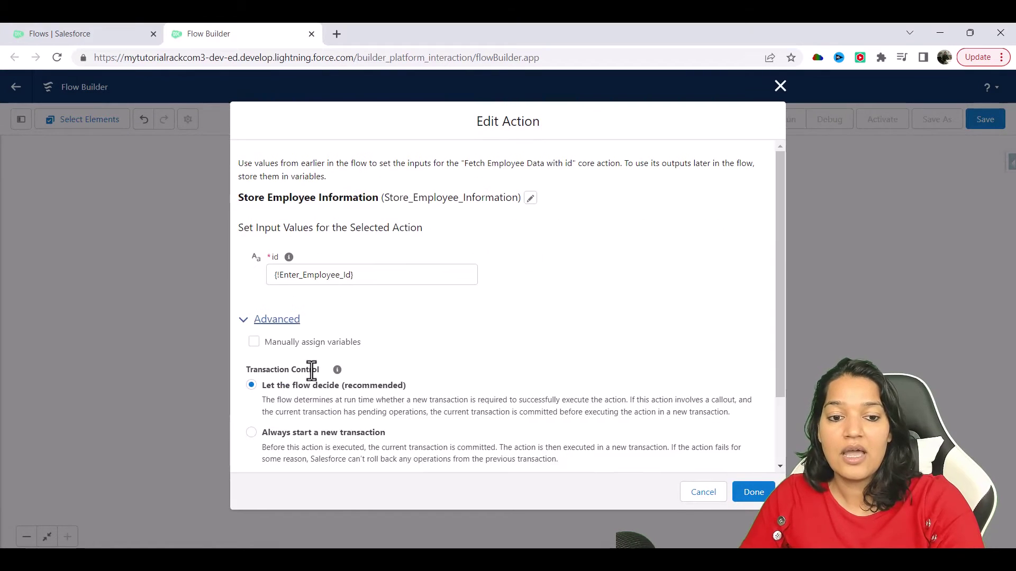
{"action": "scroll", "coordinate": [236, 272], "scroll_direction": "down", "scroll_amount": 1}
{"action": "scroll", "coordinate": [268, 234], "scroll_direction": "up", "scroll_amount": 1}
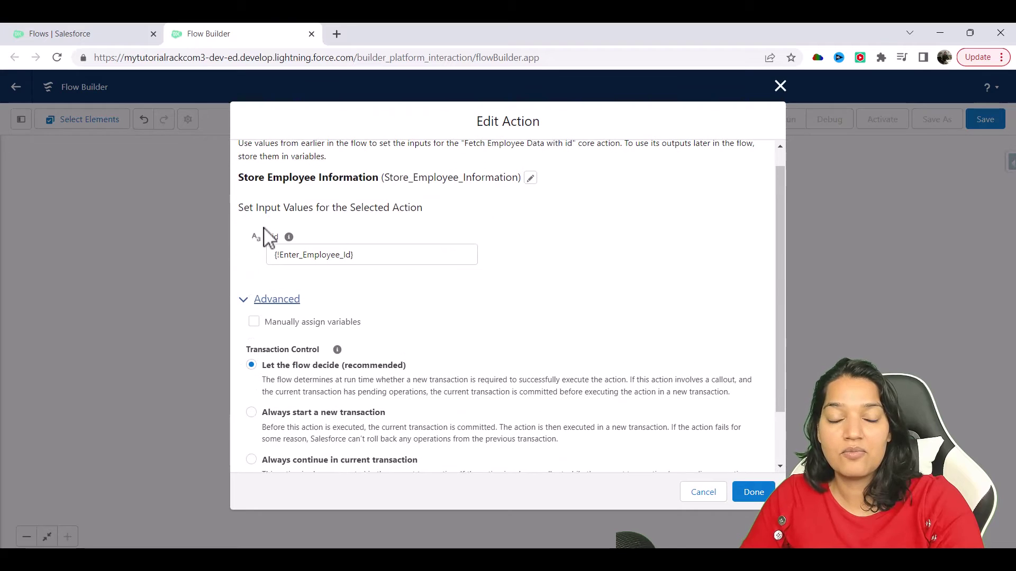
{"action": "left_click", "coordinate": [753, 492]}
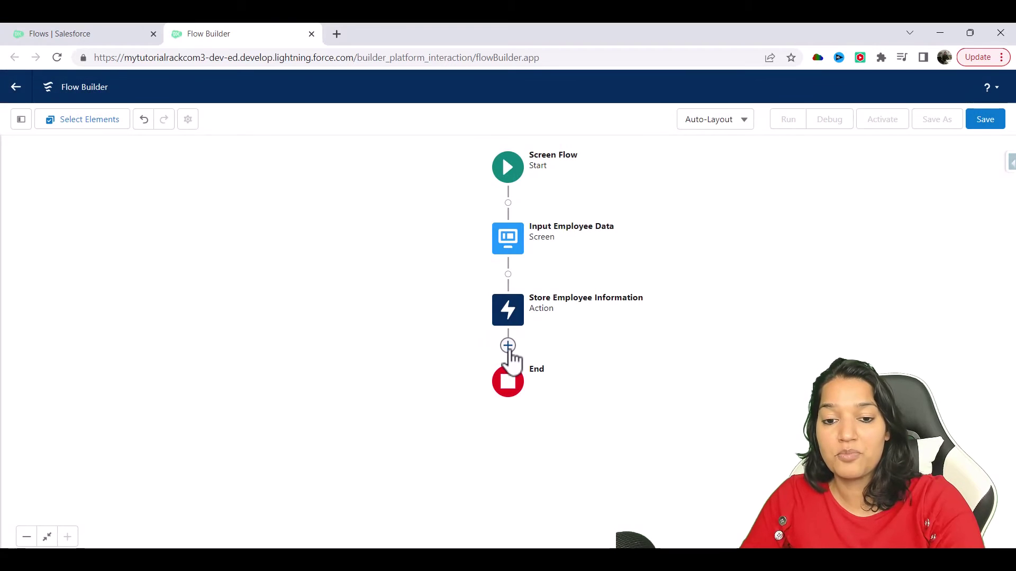
Step: Add a Screen element after the Store Employee Information action, labelled "Output Employee Data" with the API name Output_Employee_Data
{"action": "left_click", "coordinate": [509, 349]}
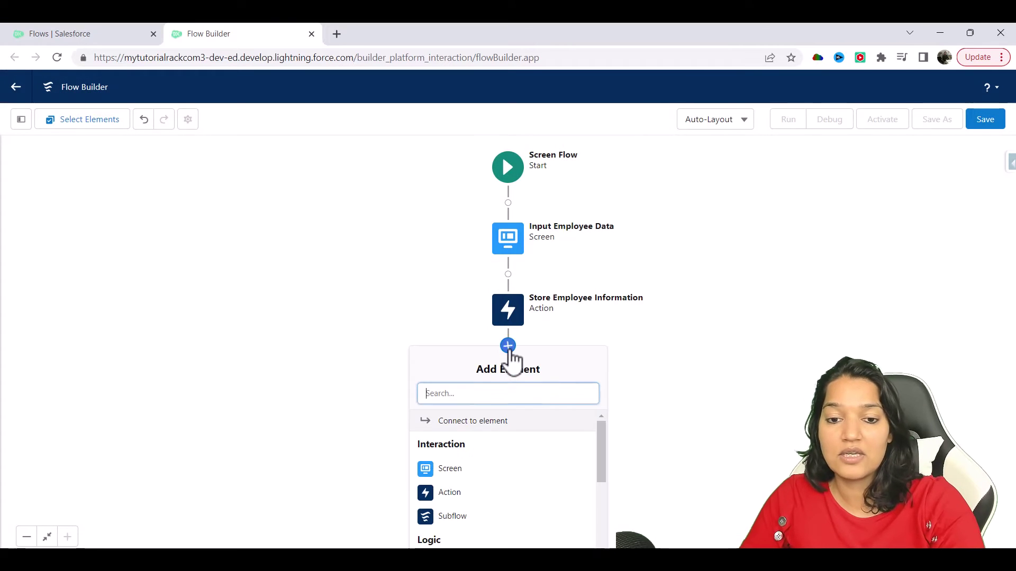
{"action": "left_click", "coordinate": [456, 476]}
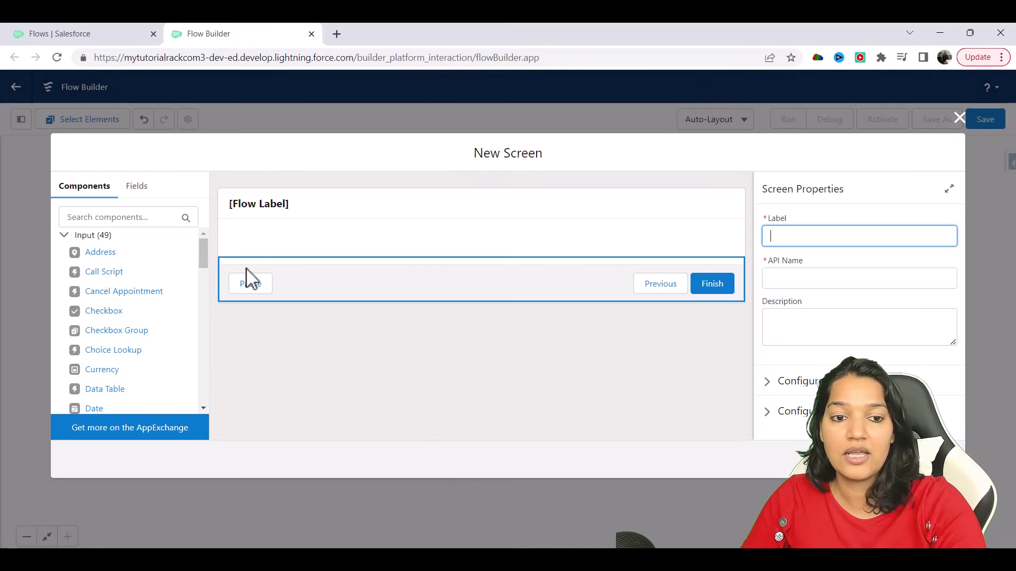
{"action": "left_click", "coordinate": [328, 221]}
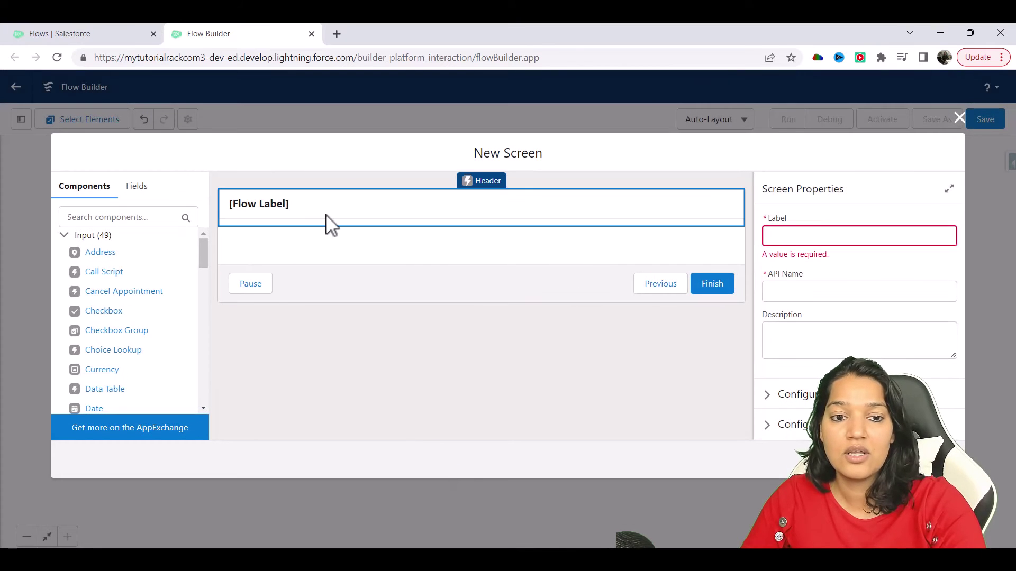
{"action": "left_click", "coordinate": [780, 233]}
{"action": "type", "text": "Outp"}
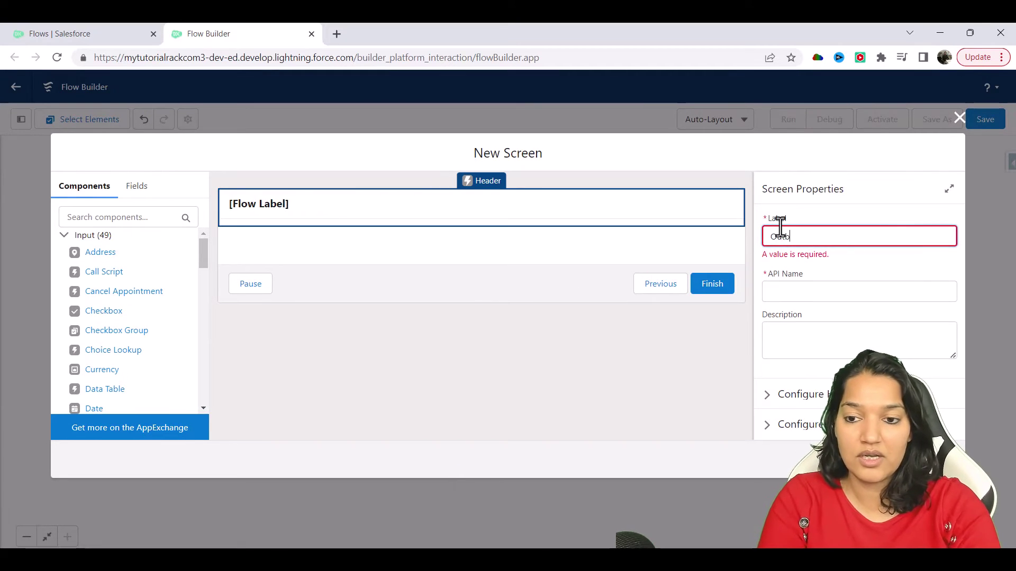
{"action": "type", "text": "ut Emplo"}
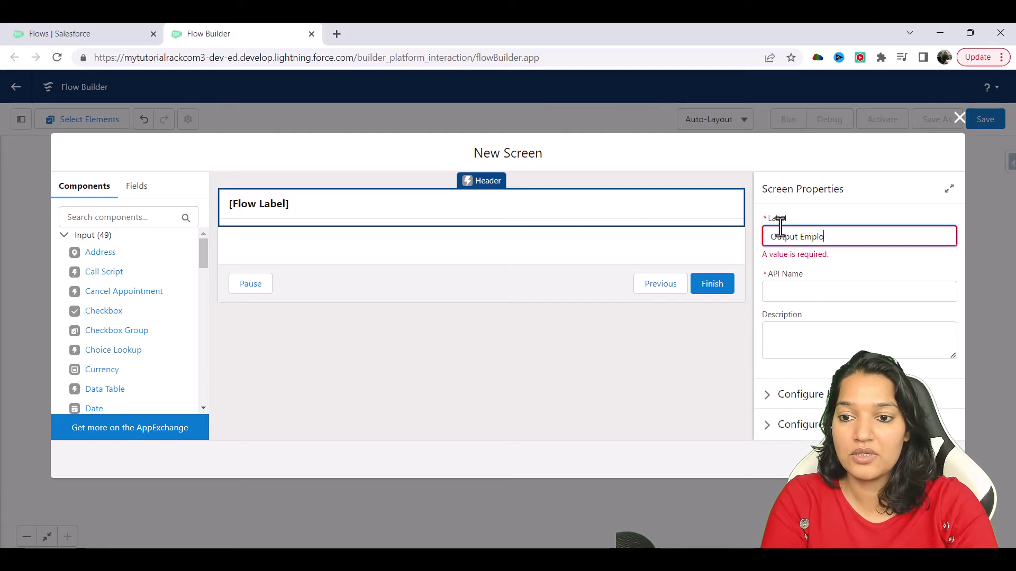
{"action": "type", "text": "yee Data"}
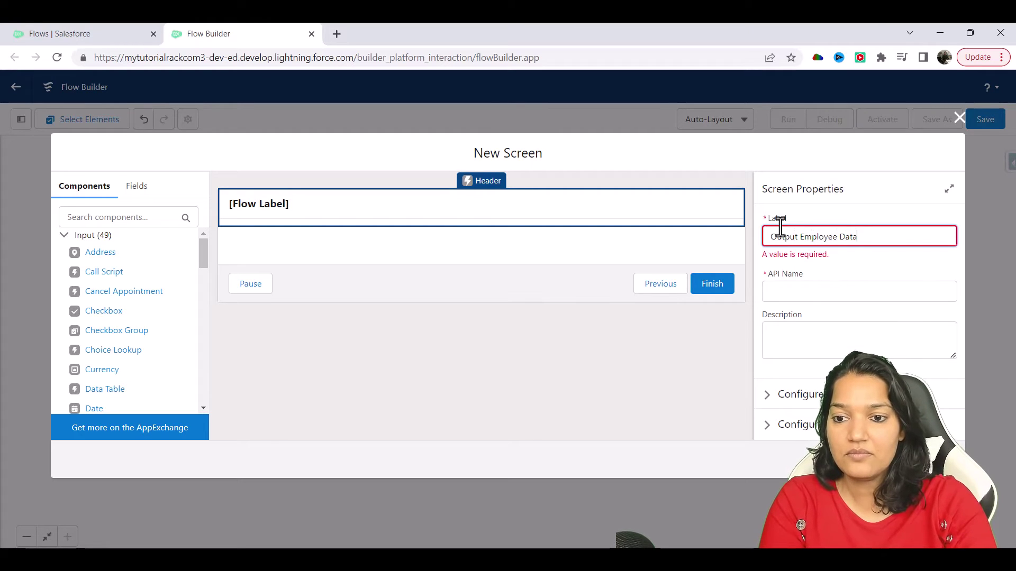
{"action": "key", "text": "Tab"}
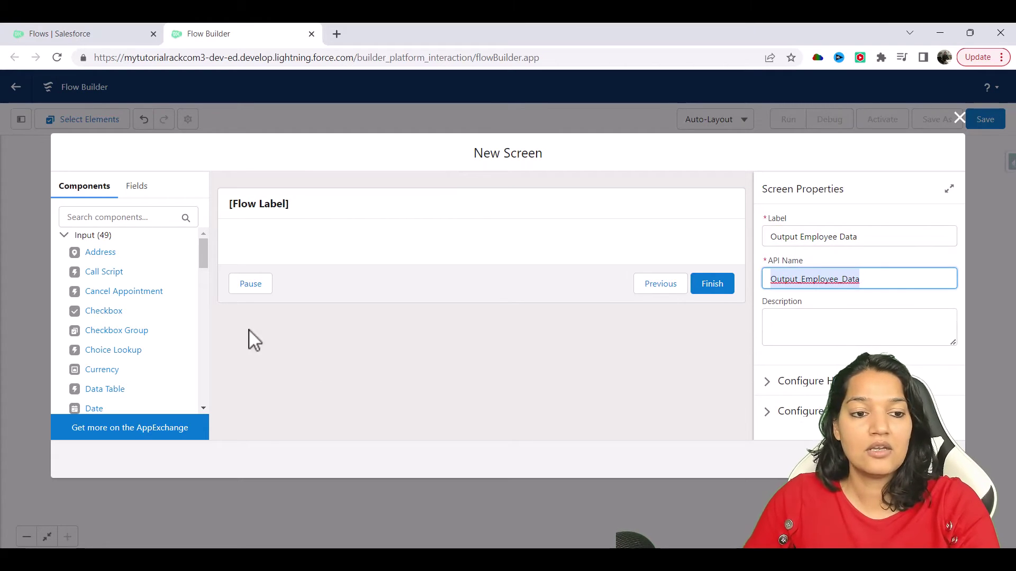
Step: Add a Display Text component to the output screen with the API name EmployeeName
{"action": "left_click", "coordinate": [147, 219]}
{"action": "type", "text": "disp"}
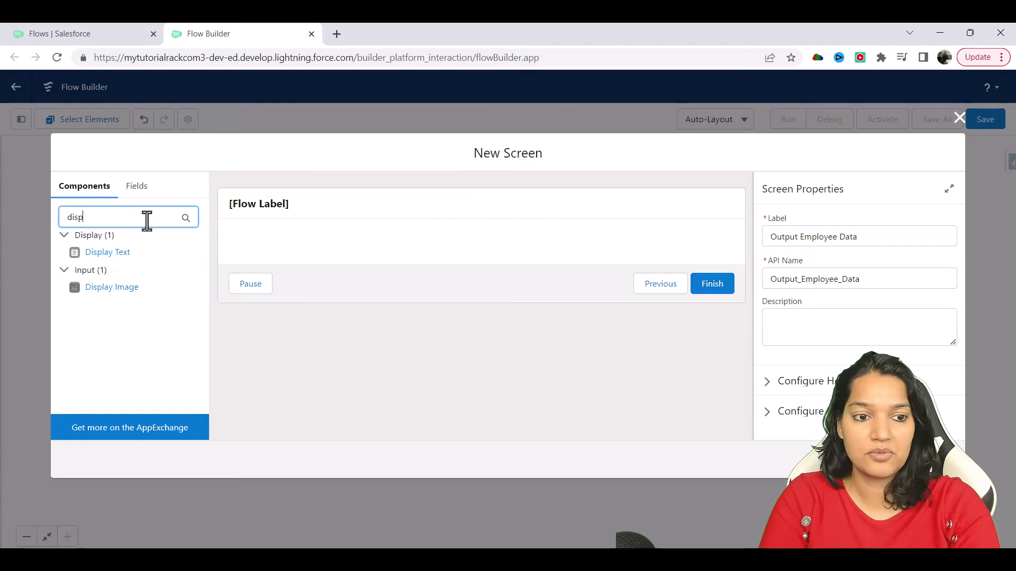
{"action": "left_click", "coordinate": [127, 255]}
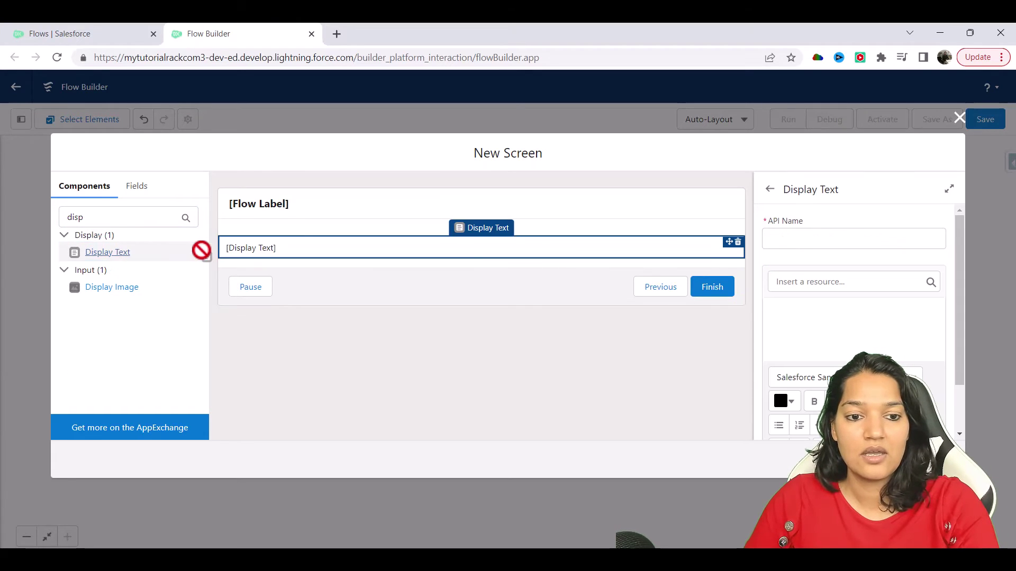
{"action": "left_click", "coordinate": [844, 243]}
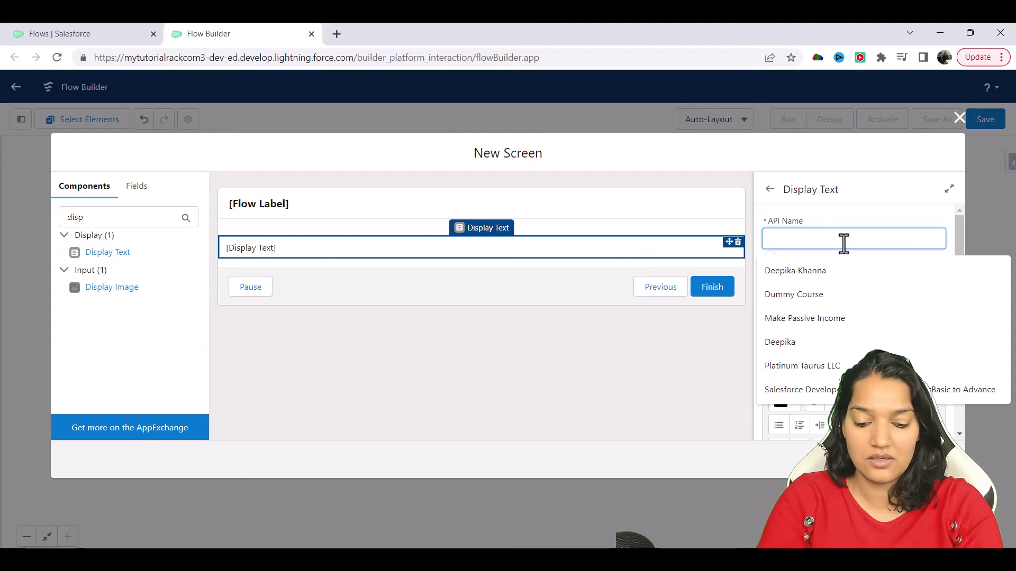
{"action": "type", "text": "Employee"}
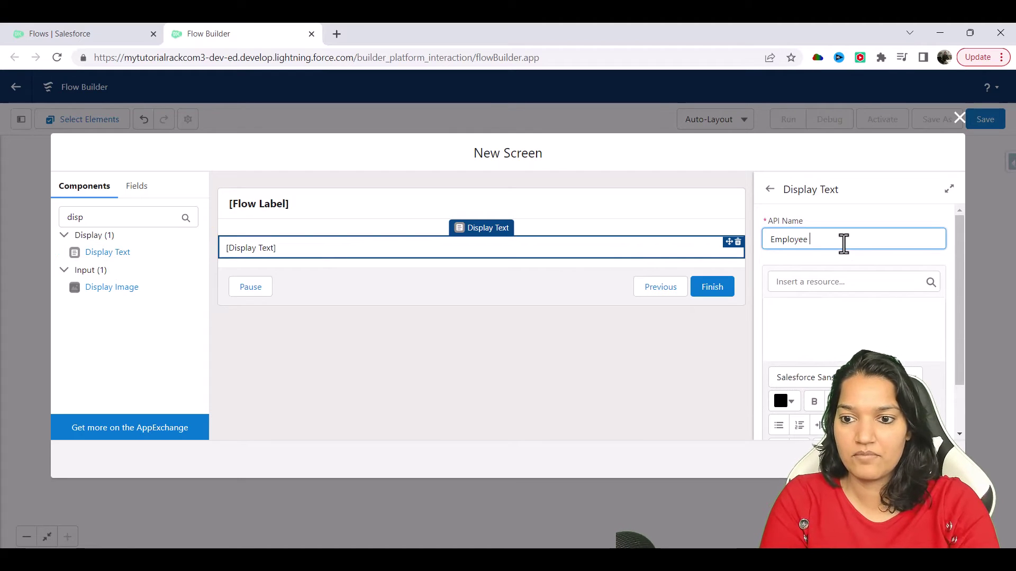
{"action": "type", "text": "Name"}
{"action": "key", "text": "Tab"}
Step: Enter "Employee Name :" in bold as the content of the EmployeeName display text
{"action": "left_click", "coordinate": [777, 313]}
{"action": "type", "text": "E"}
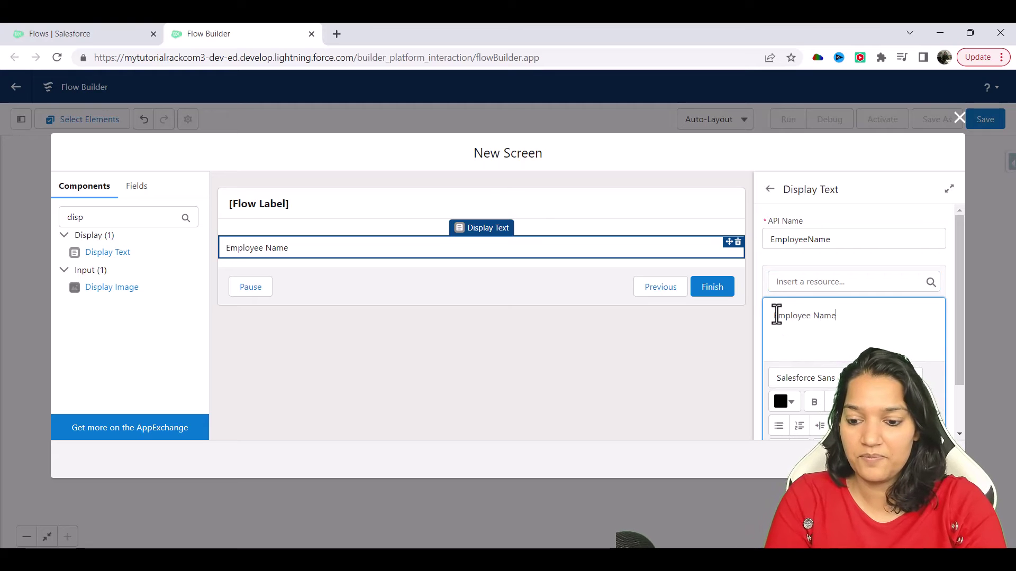
{"action": "key", "text": "ctrl+a"}
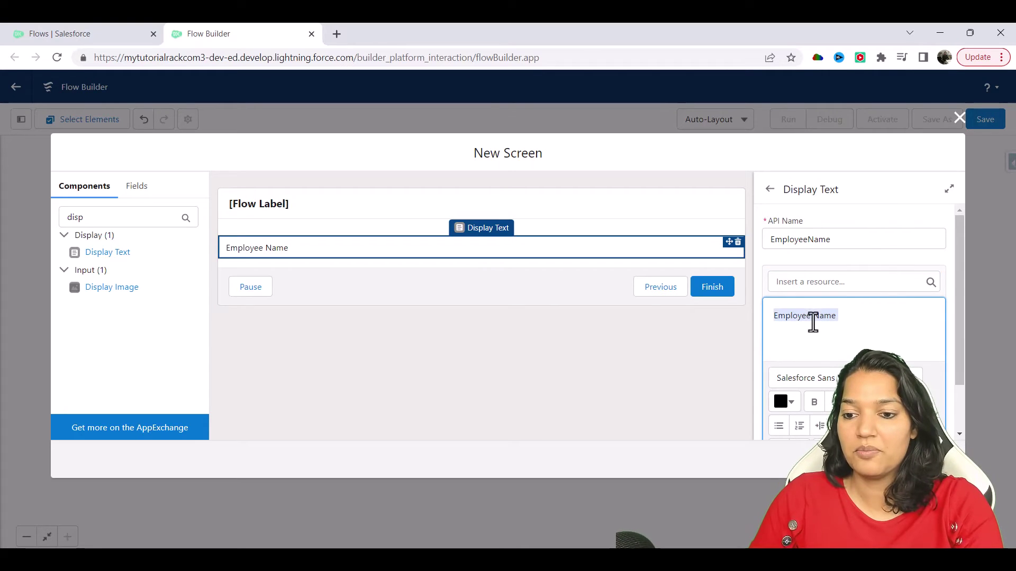
{"action": "key", "text": "ctrl+b"}
{"action": "left_click", "coordinate": [850, 314]}
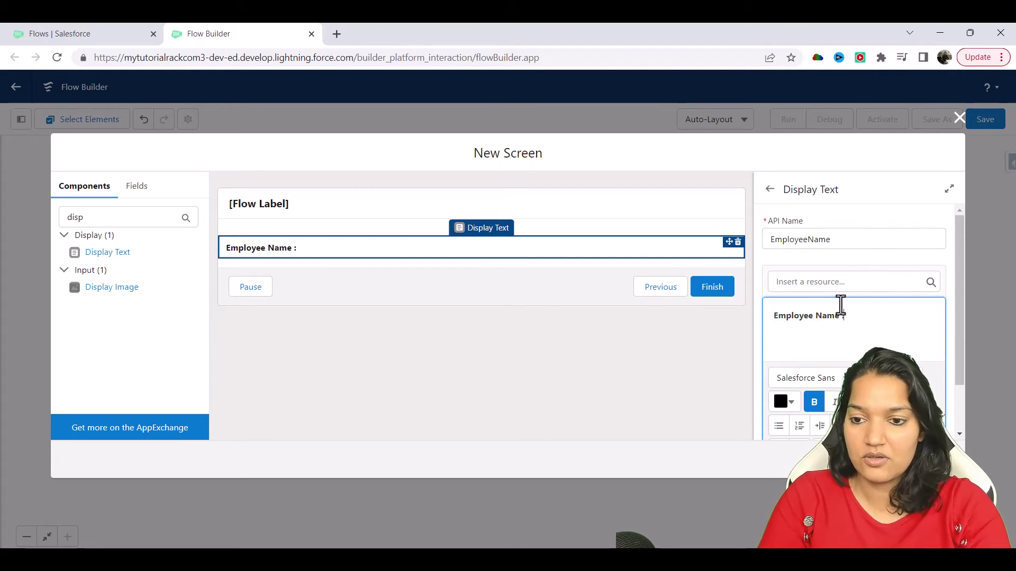
Step: Insert the Firstx5fNamex5fx5fc field from the Store_Employee_Information 2XX output after "Employee Name :" and remove its bold formatting
{"action": "left_click", "coordinate": [815, 280]}
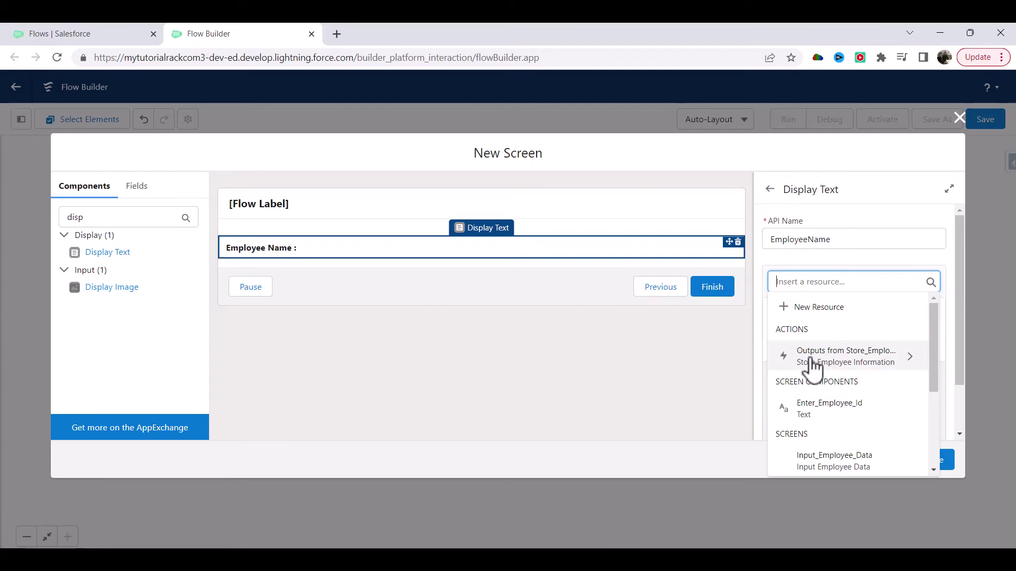
{"action": "left_click", "coordinate": [908, 365]}
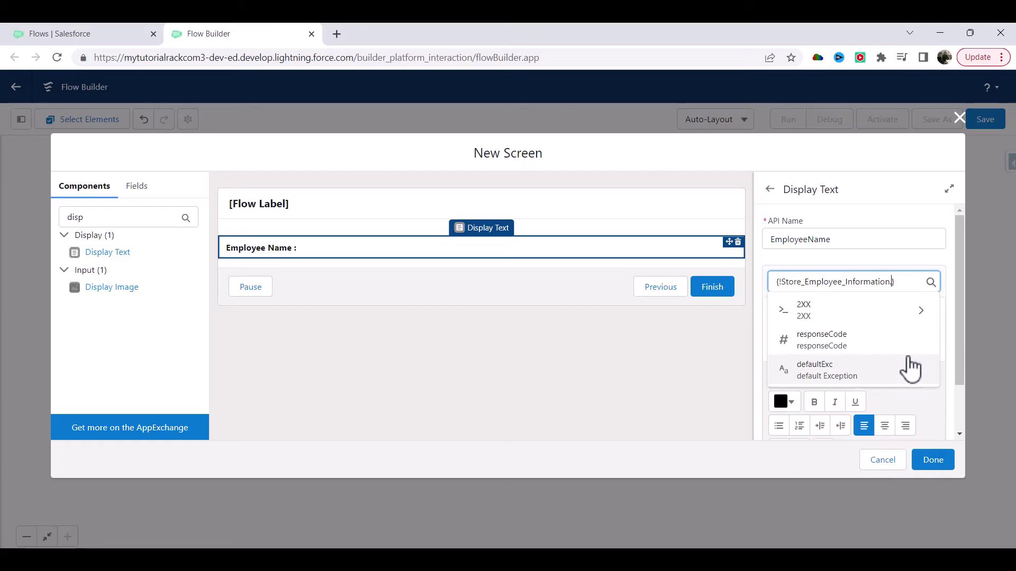
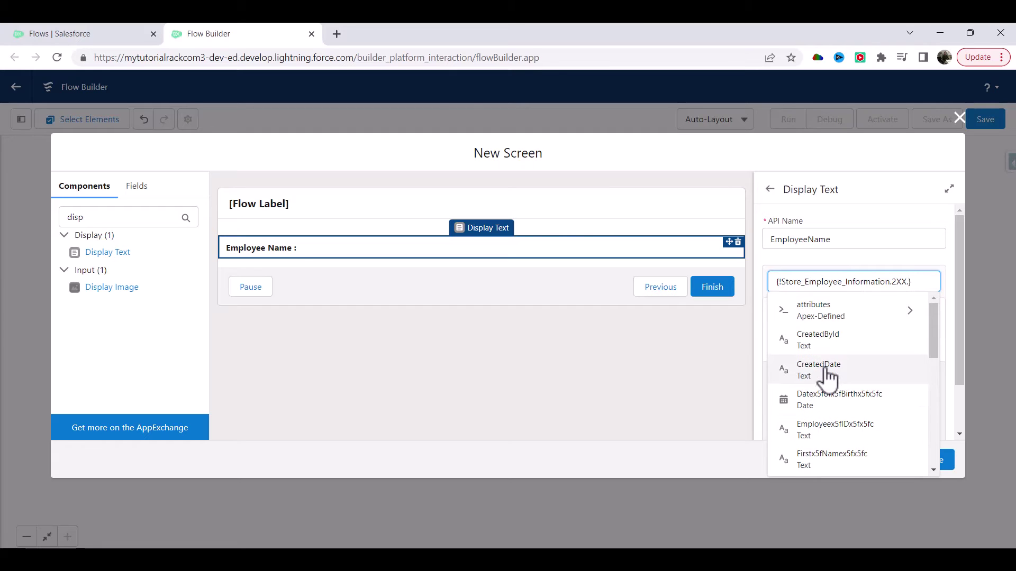
{"action": "scroll", "coordinate": [810, 410], "scroll_direction": "down", "scroll_amount": 1}
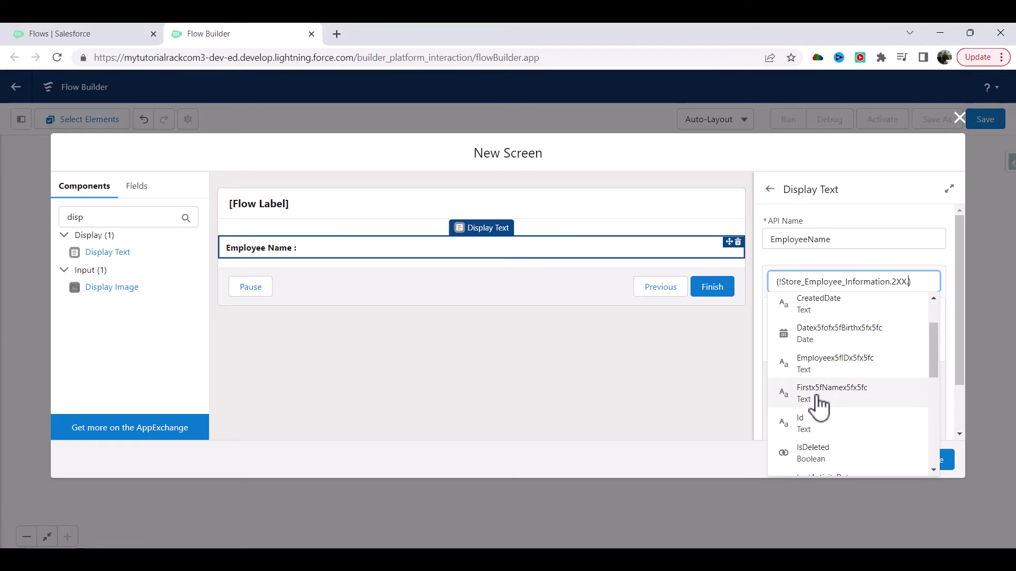
{"action": "left_click", "coordinate": [817, 400]}
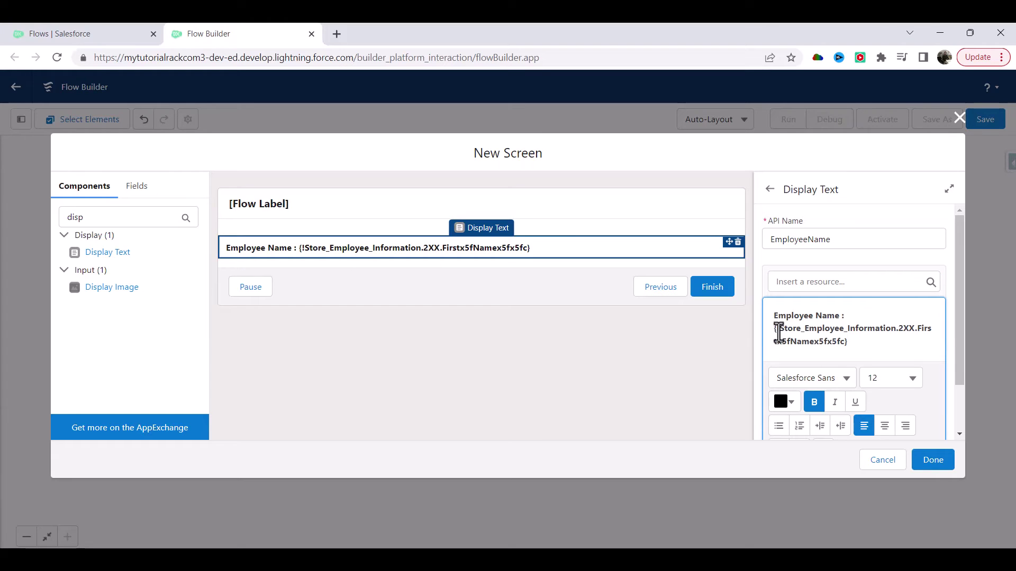
{"action": "left_click_drag", "start_coordinate": [779, 333], "coordinate": [830, 344]}
{"action": "left_click", "coordinate": [814, 402]}
Step: Append the Lastx5fNamex5fx5fc field from the Store_Employee_Information 2XX output after the first-name reference
{"action": "left_click", "coordinate": [835, 341]}
{"action": "left_click", "coordinate": [830, 281]}
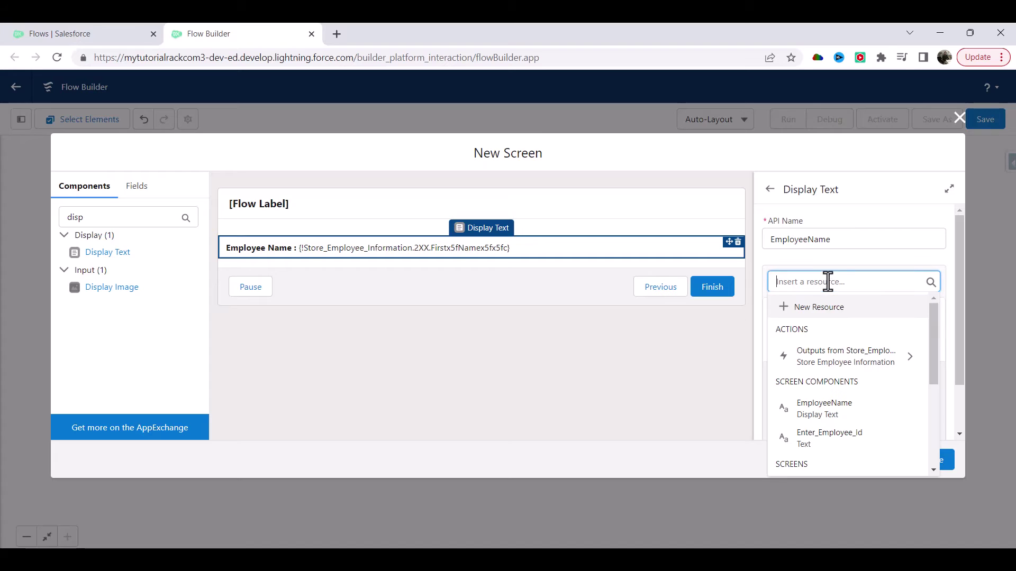
{"action": "left_click", "coordinate": [921, 370]}
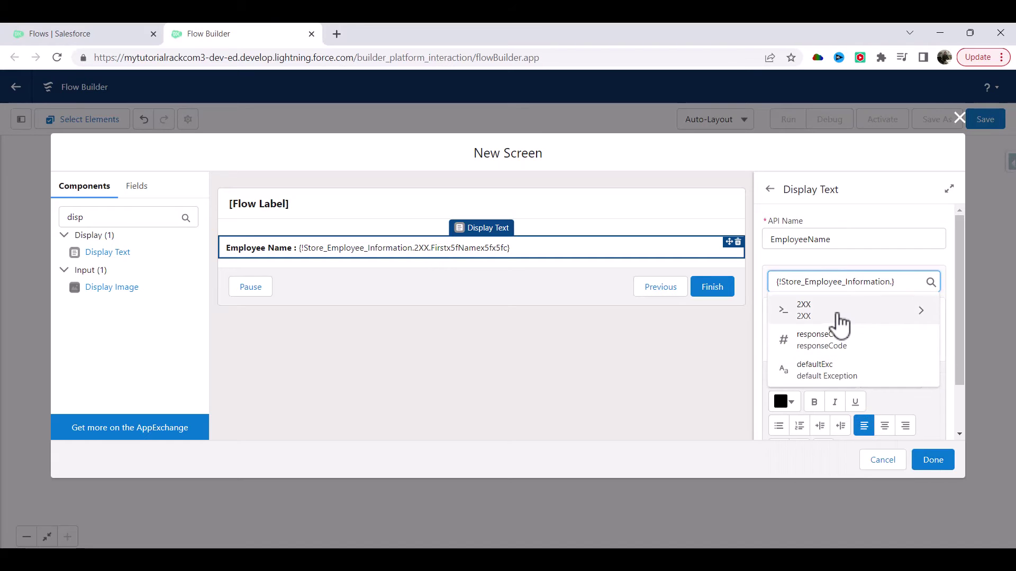
{"action": "left_click", "coordinate": [920, 312]}
{"action": "scroll", "coordinate": [887, 448], "scroll_direction": "down", "scroll_amount": 3}
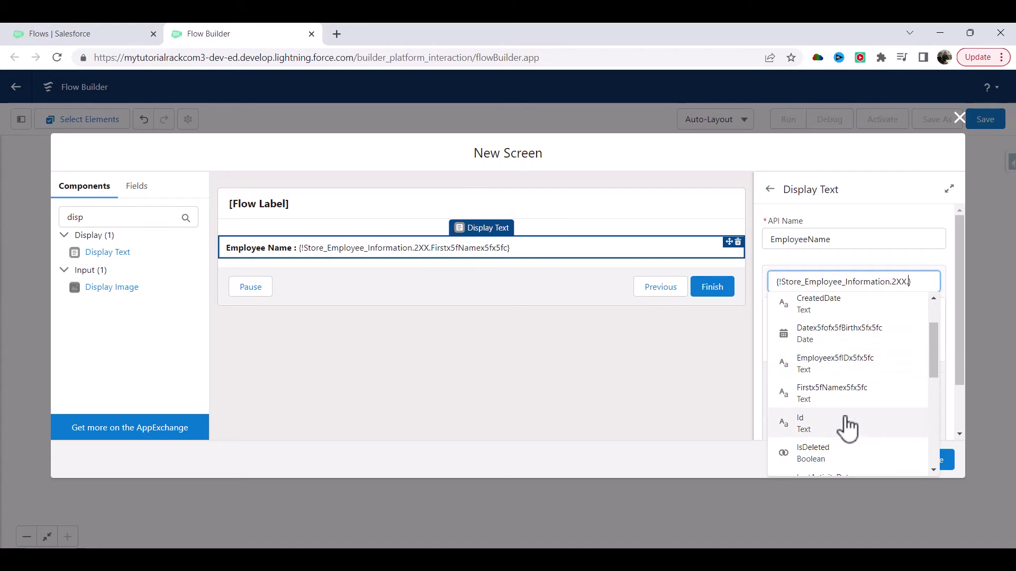
{"action": "scroll", "coordinate": [814, 439], "scroll_direction": "down", "scroll_amount": 4}
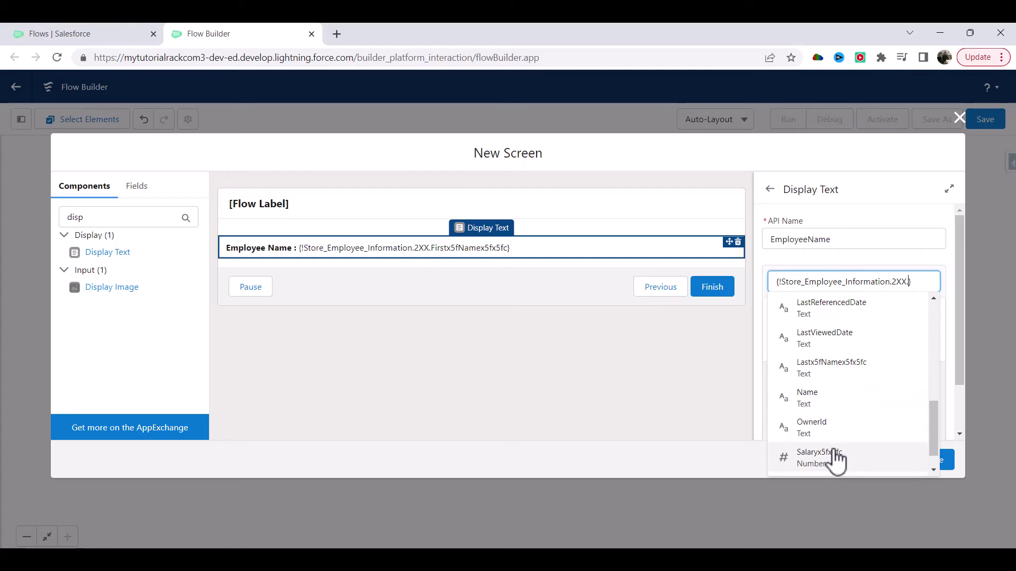
{"action": "left_click", "coordinate": [833, 368]}
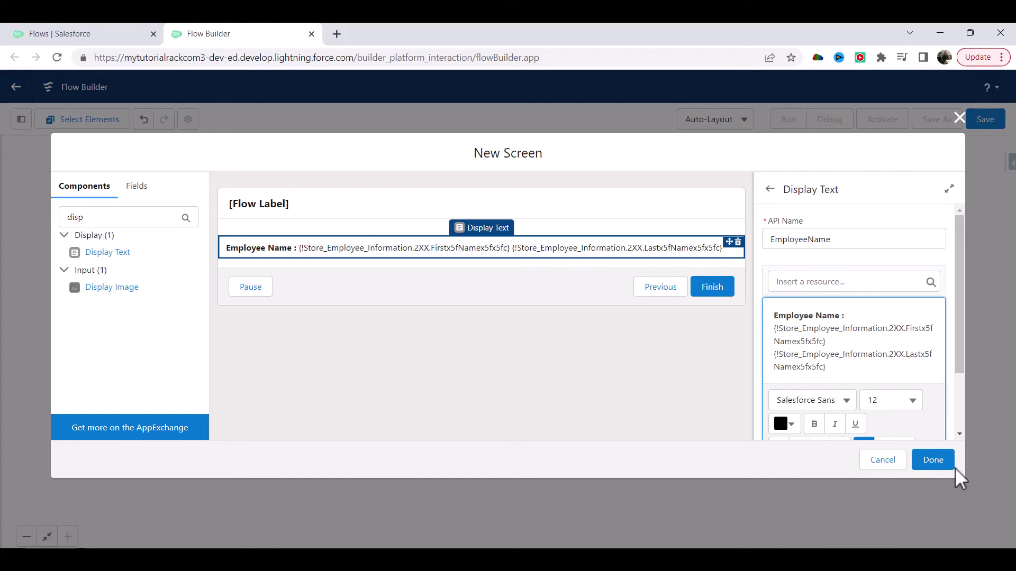
Step: Add a second Display Text component below the employee name with the API name EmployeeDOB
{"action": "left_click_drag", "start_coordinate": [101, 255], "coordinate": [281, 272]}
{"action": "left_click", "coordinate": [767, 241]}
{"action": "type", "text": "EmployeeDOB"}
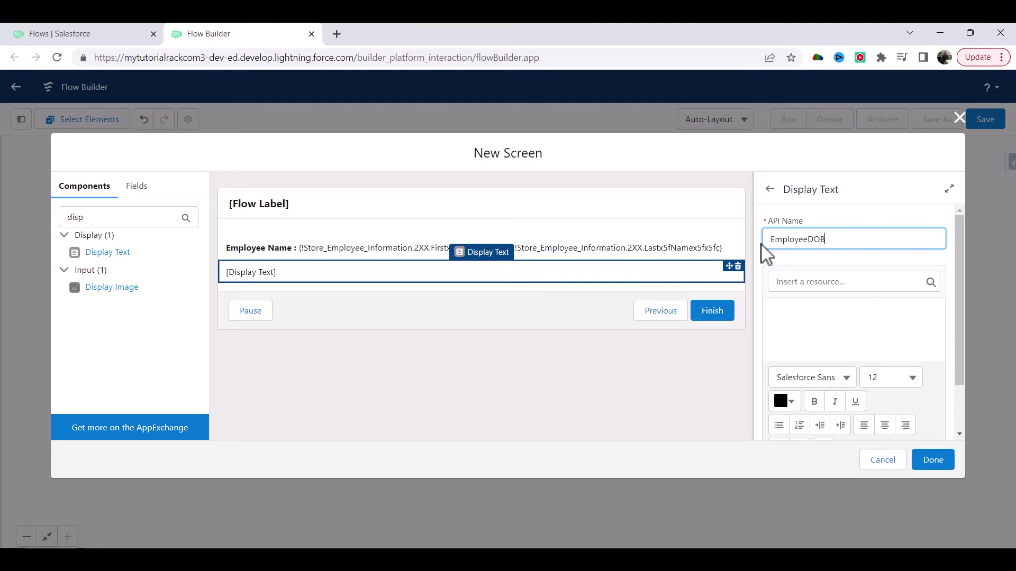
{"action": "key", "text": "Tab"}
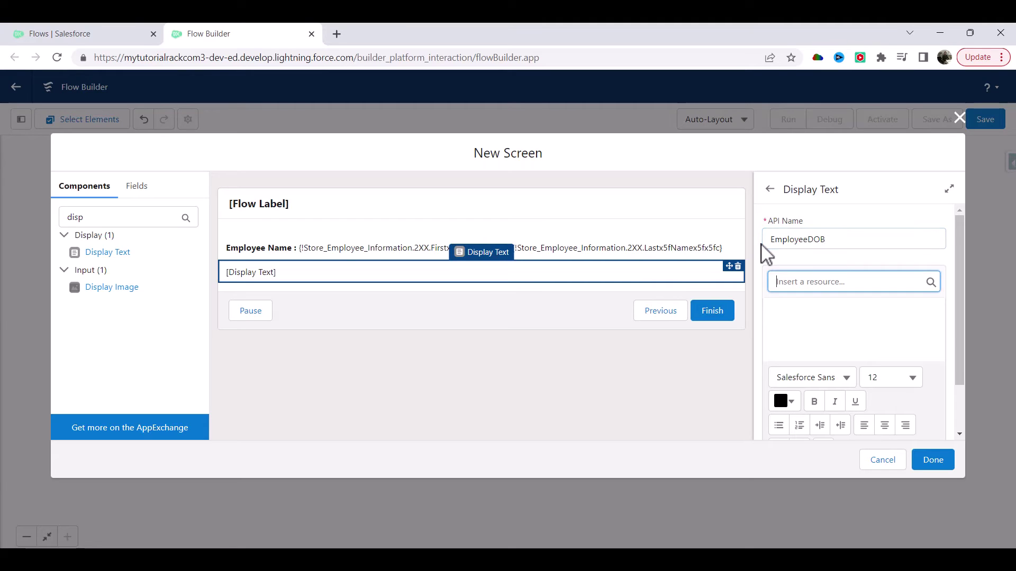
{"action": "key", "text": "Tab"}
Step: Enter "Date Of Birth:" in bold as the content of the EmployeeDOB display text
{"action": "left_click", "coordinate": [831, 322]}
{"action": "type", "text": "Date Of Birth:"}
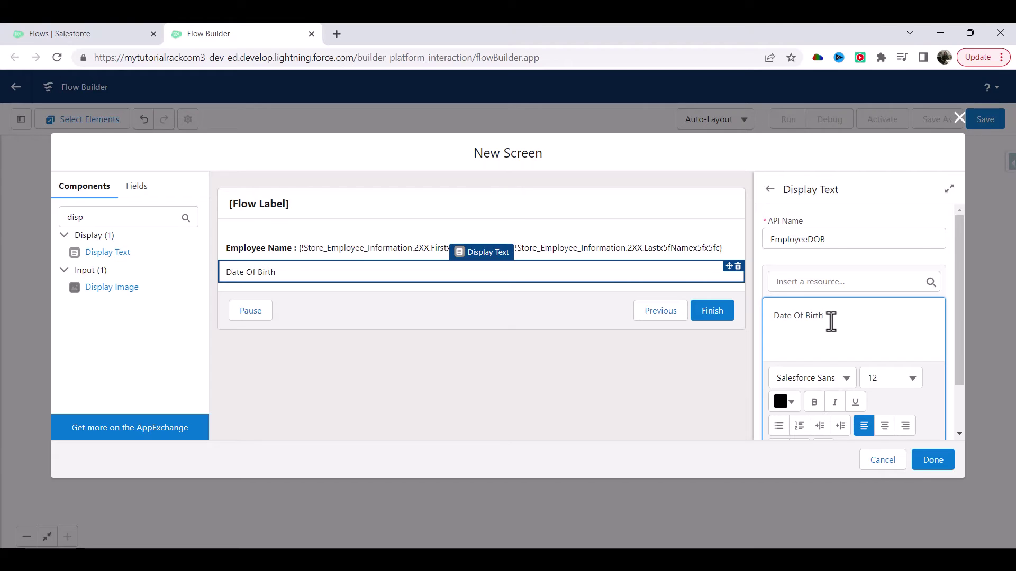
{"action": "triple_click", "coordinate": [800, 319]}
{"action": "left_click", "coordinate": [815, 402]}
{"action": "left_click", "coordinate": [842, 282]}
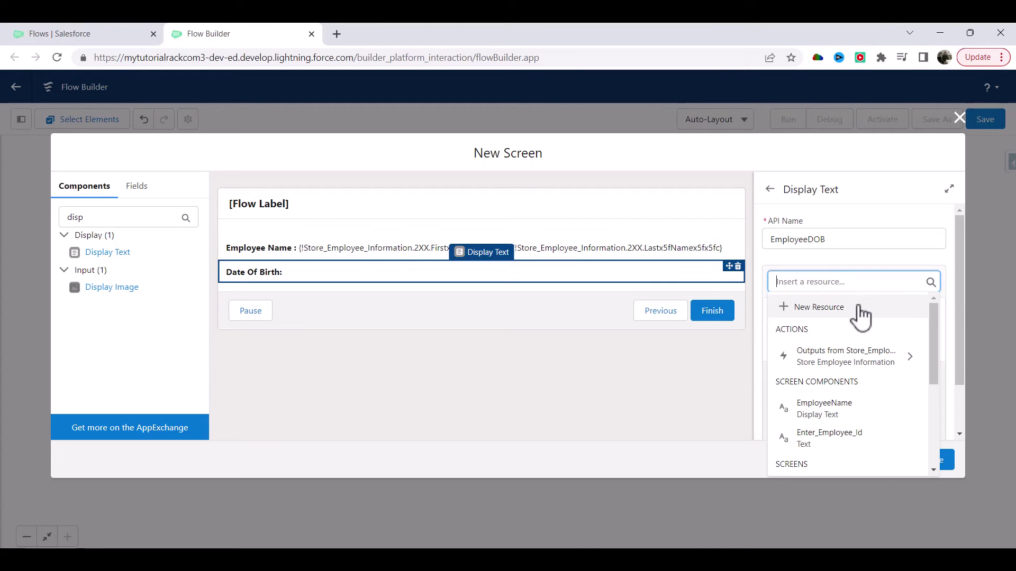
{"action": "left_click", "coordinate": [819, 307]}
{"action": "left_click", "coordinate": [778, 173]}
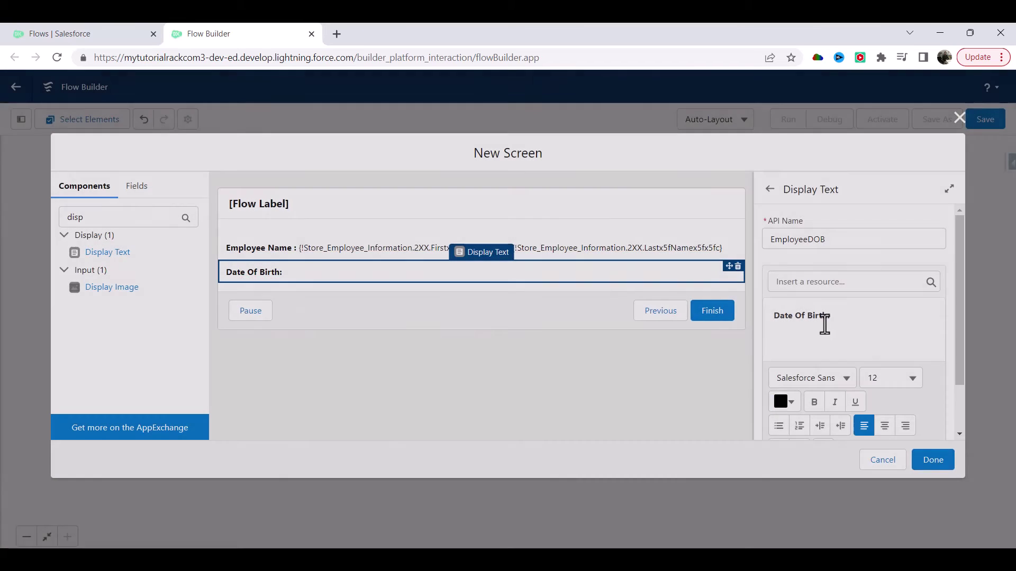
Step: Insert the Datex5fofx5fBirthx5fx5fc field from the Store_Employee_Information 2XX output after "Date Of Birth:" and remove its bold formatting
{"action": "left_click", "coordinate": [820, 281]}
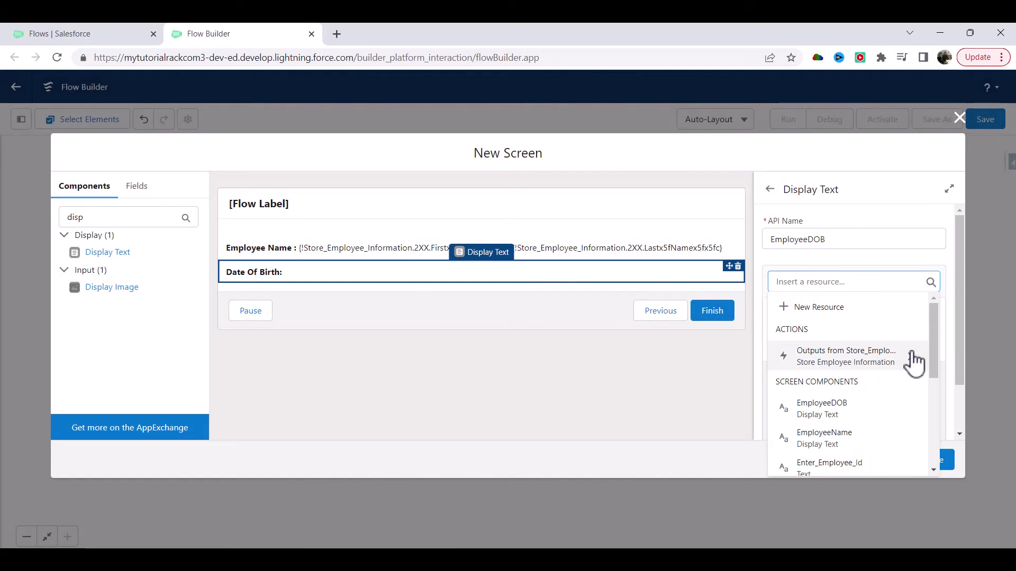
{"action": "left_click", "coordinate": [914, 363]}
{"action": "left_click", "coordinate": [921, 319]}
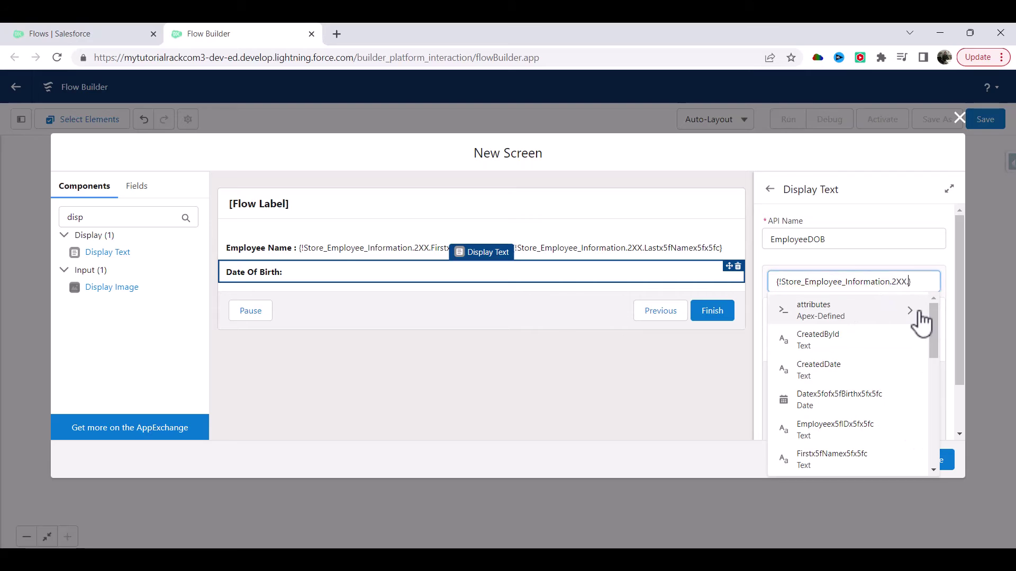
{"action": "scroll", "coordinate": [830, 397], "scroll_direction": "down", "scroll_amount": 3}
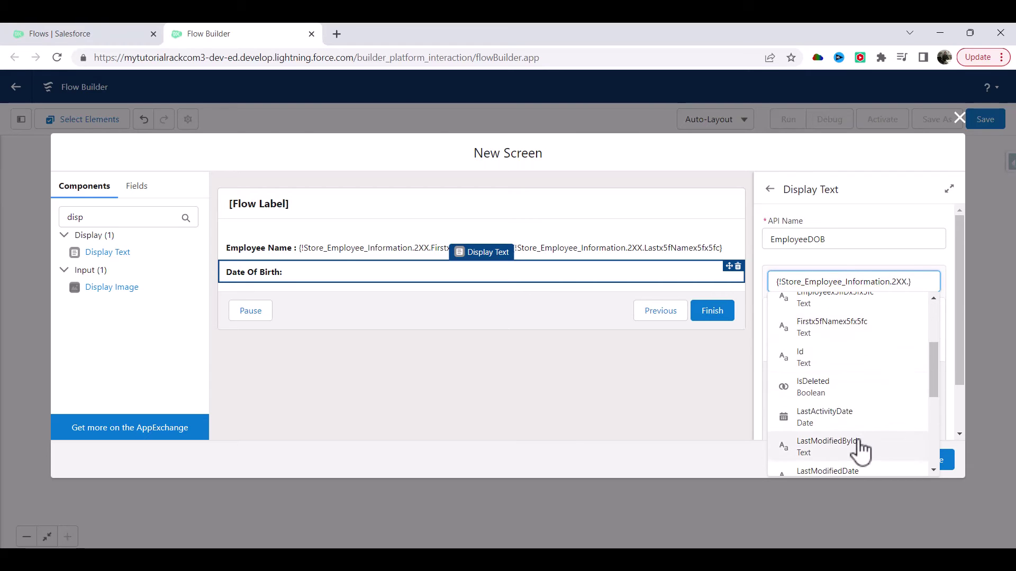
{"action": "scroll", "coordinate": [862, 459], "scroll_direction": "down", "scroll_amount": 2}
{"action": "scroll", "coordinate": [927, 344], "scroll_direction": "up", "scroll_amount": 5}
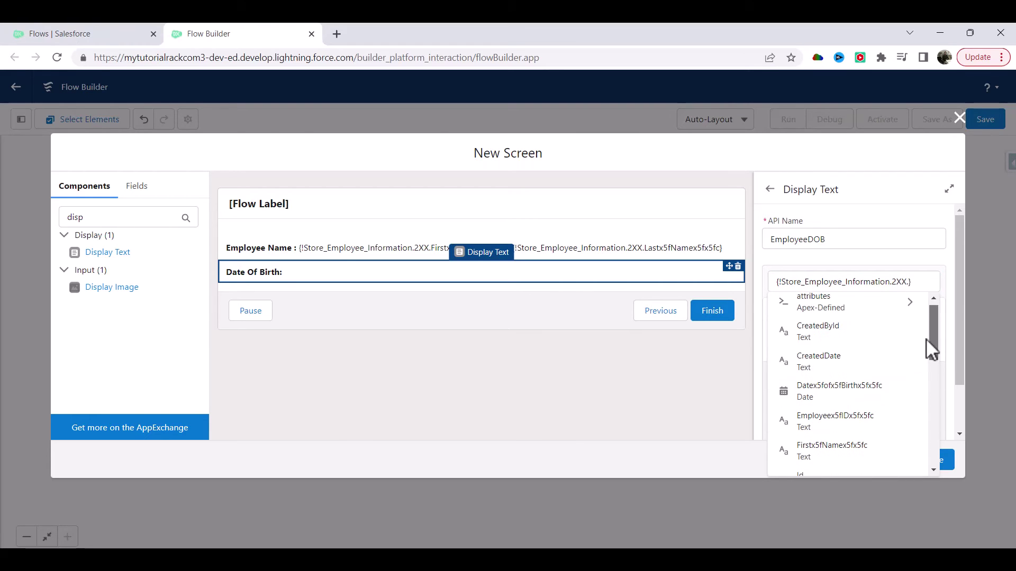
{"action": "left_click", "coordinate": [846, 403]}
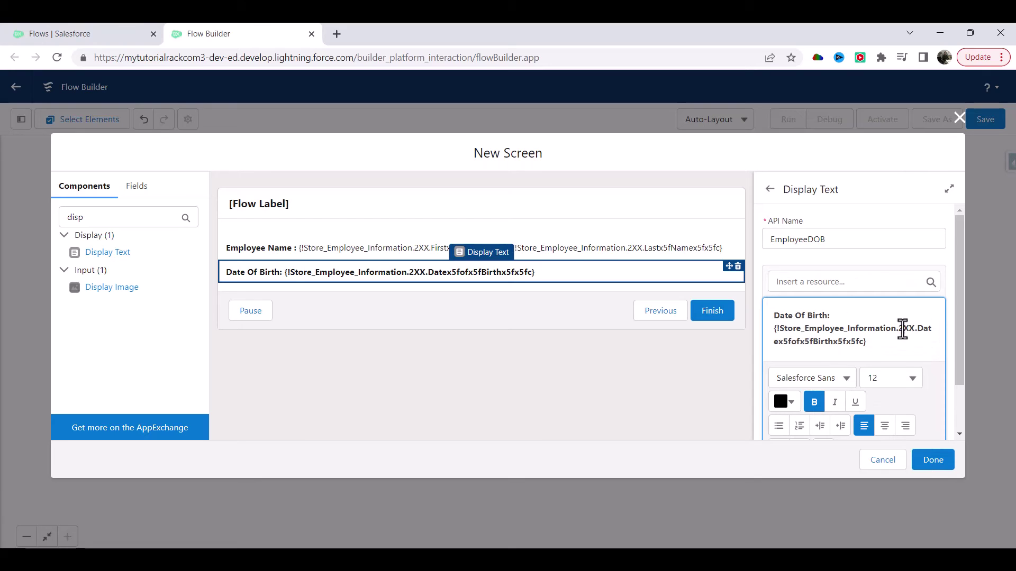
{"action": "left_click_drag", "start_coordinate": [770, 332], "coordinate": [862, 342]}
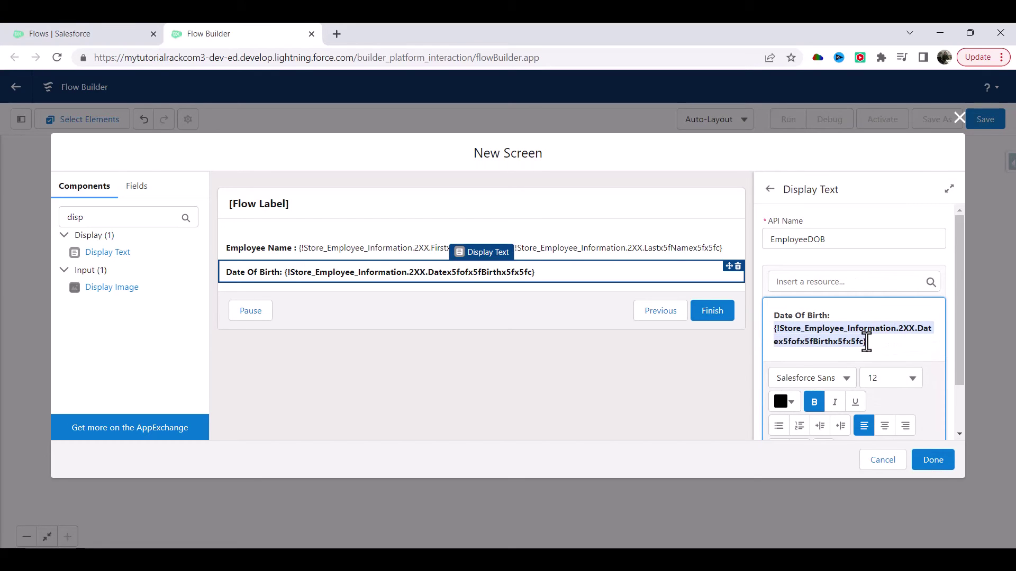
{"action": "left_click", "coordinate": [814, 402]}
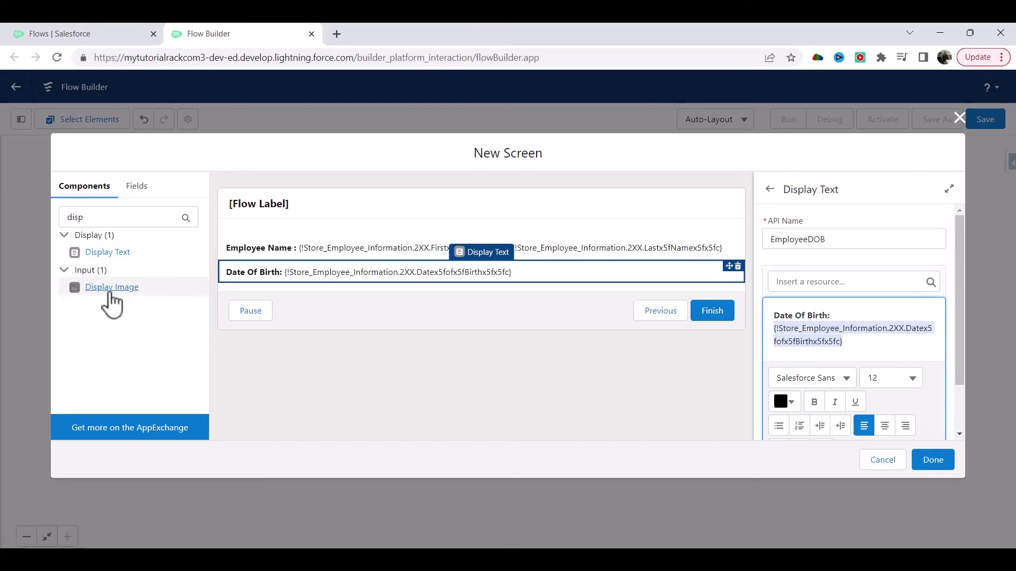
Step: Add a Display Text component below the date of birth with the API name EmployeeSalary and the content "Salary:"
{"action": "left_click_drag", "start_coordinate": [109, 253], "coordinate": [318, 294]}
{"action": "left_click", "coordinate": [797, 236]}
{"action": "type", "text": "EmployeeSalary"}
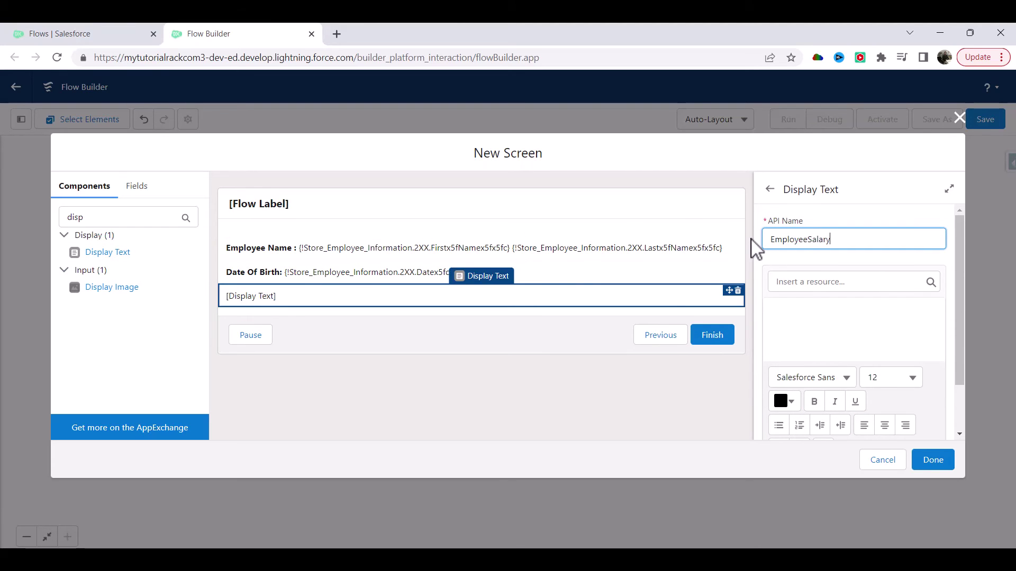
{"action": "key", "text": "Tab"}
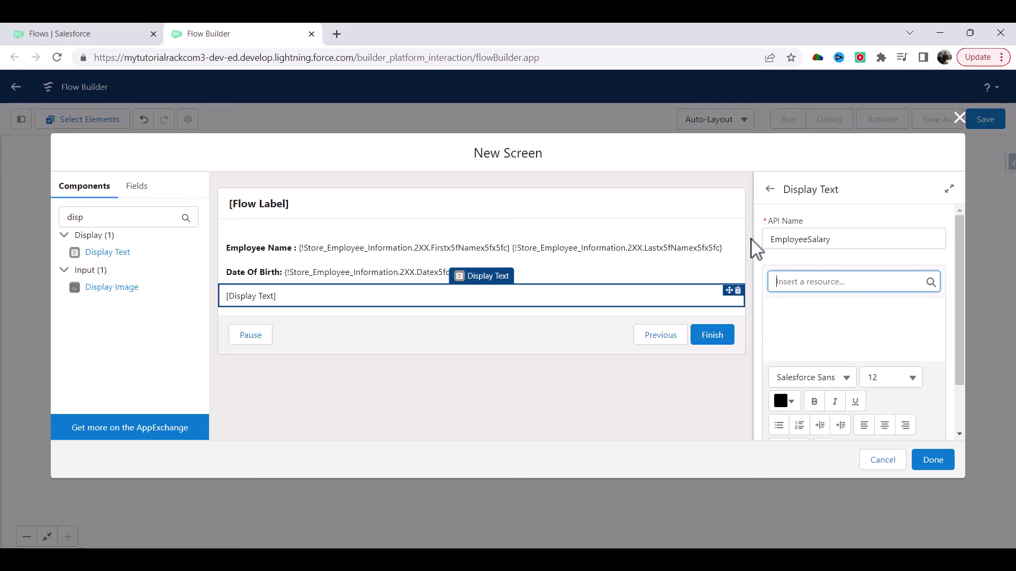
{"action": "left_click", "coordinate": [802, 315]}
{"action": "type", "text": "Salary:"}
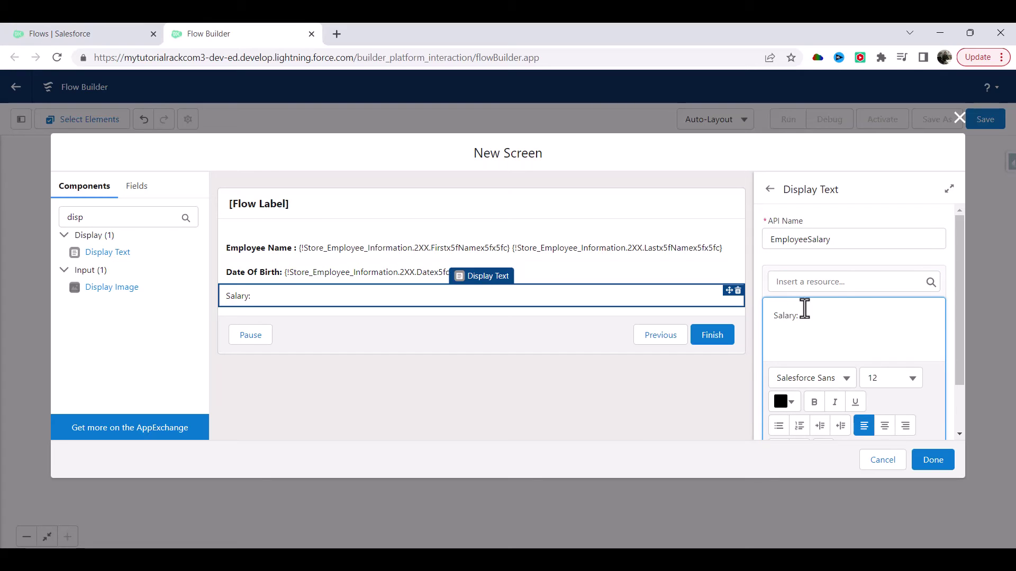
Step: Insert the Salaryx5fx5fc field from the Store_Employee_Information 2XX output after "Salary:"
{"action": "left_click", "coordinate": [844, 284]}
{"action": "left_click", "coordinate": [914, 361]}
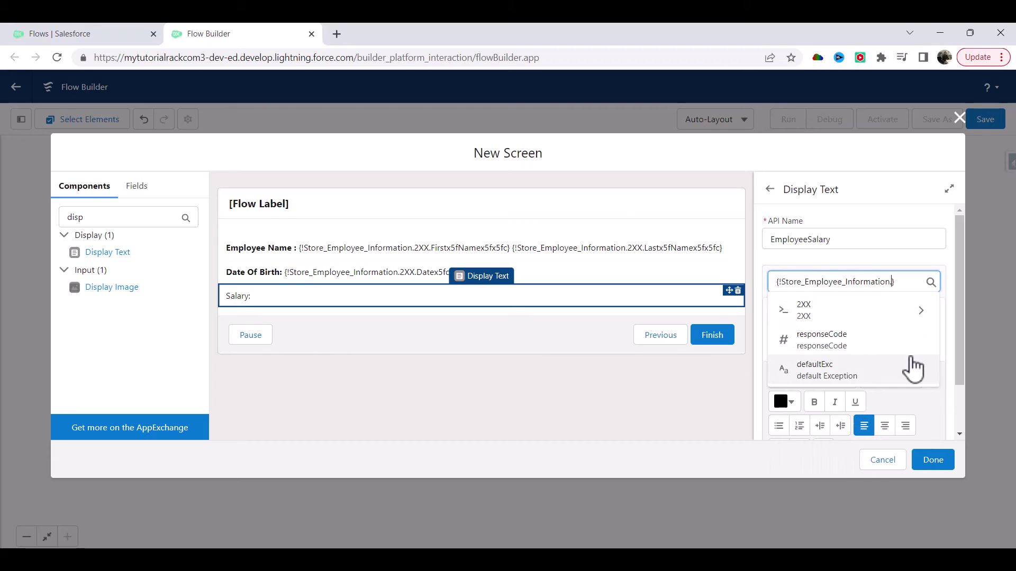
{"action": "left_click", "coordinate": [921, 326]}
{"action": "scroll", "coordinate": [857, 412], "scroll_direction": "down", "scroll_amount": 5}
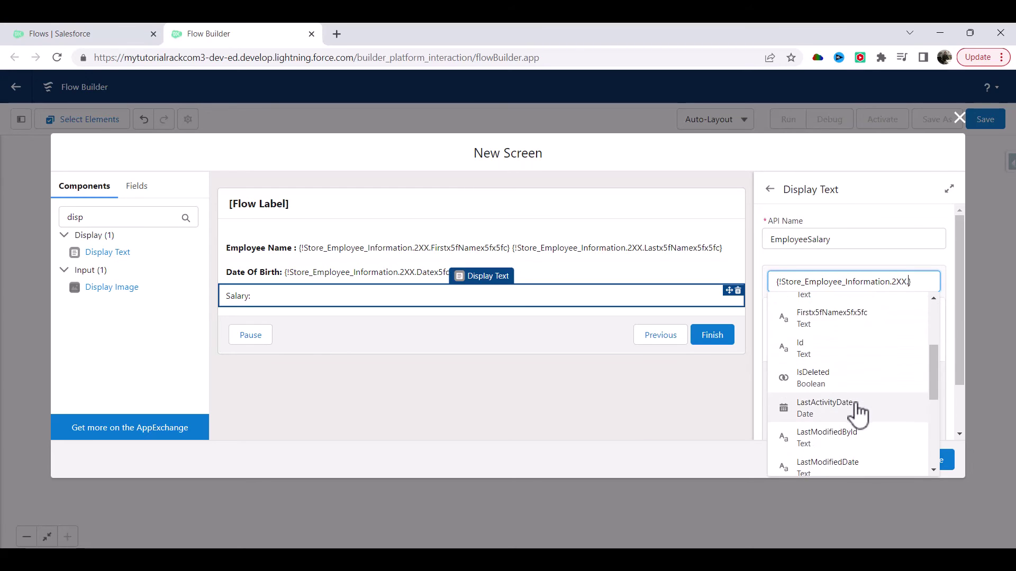
{"action": "scroll", "coordinate": [855, 415], "scroll_direction": "down", "scroll_amount": 5}
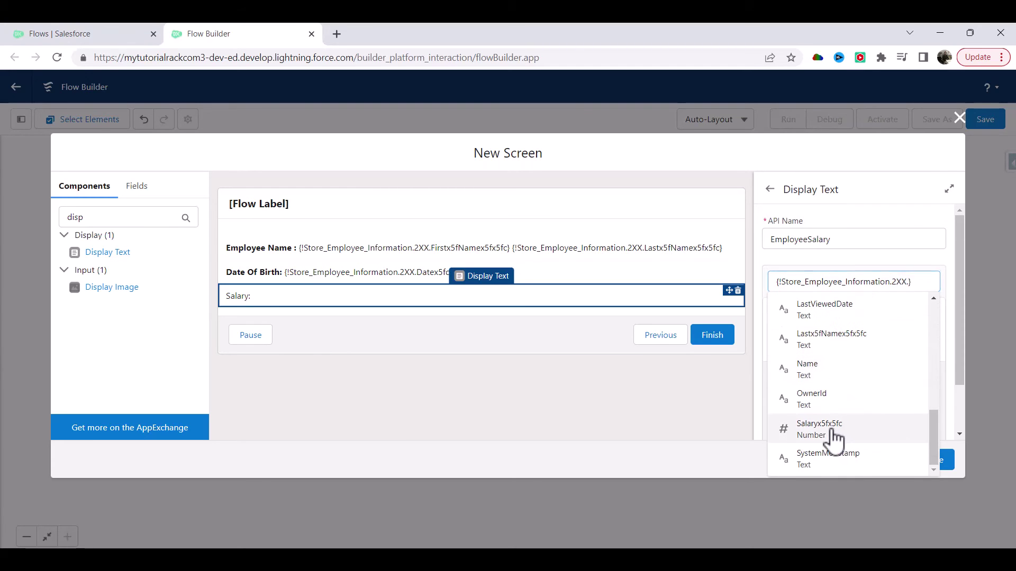
{"action": "left_click", "coordinate": [833, 429]}
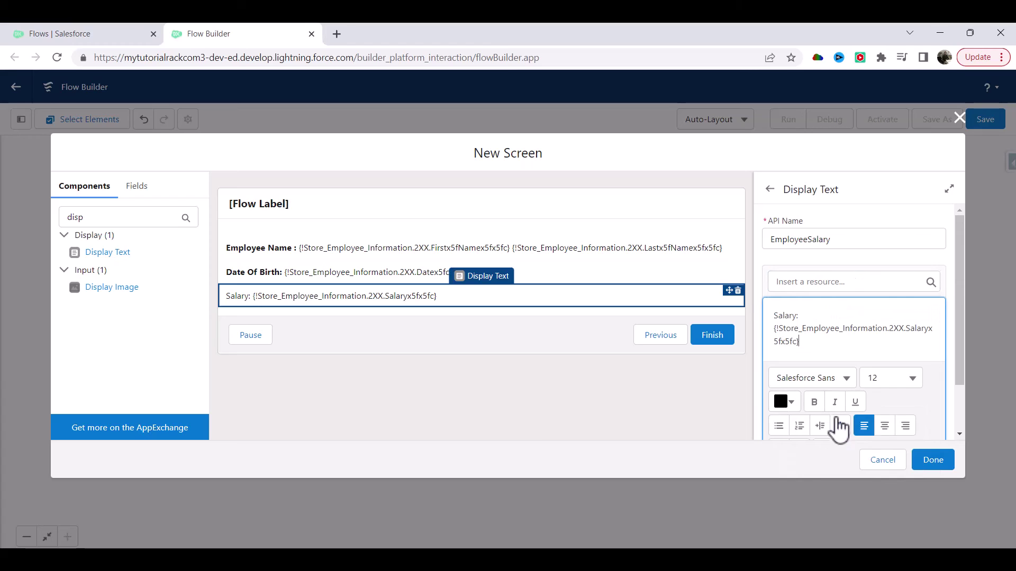
Step: Make only the "Salary:" label bold in the EmployeeSalary display text
{"action": "triple_click", "coordinate": [775, 321]}
{"action": "left_click_drag", "start_coordinate": [799, 316], "coordinate": [788, 316]}
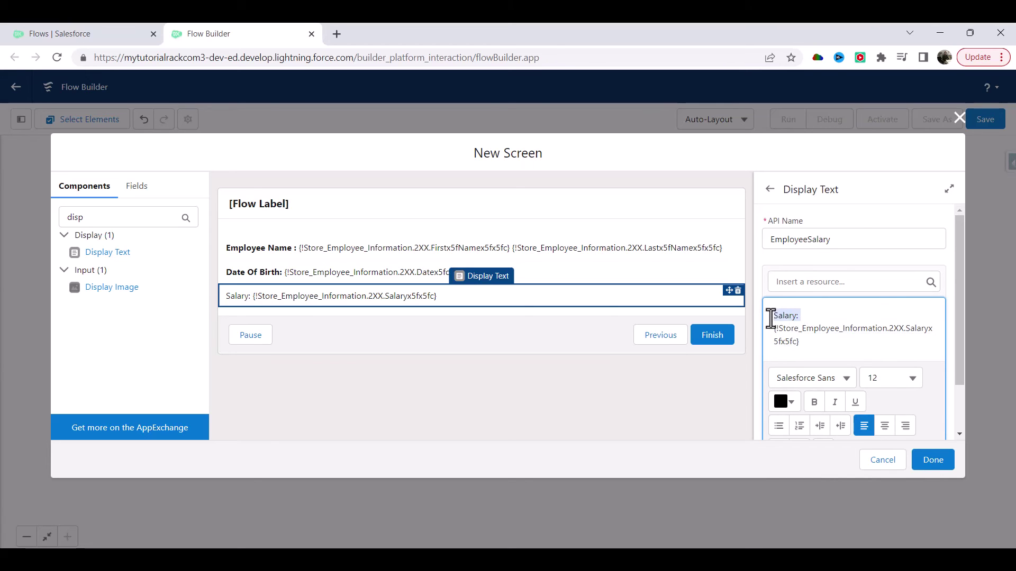
{"action": "left_click", "coordinate": [814, 402]}
{"action": "left_click", "coordinate": [772, 329]}
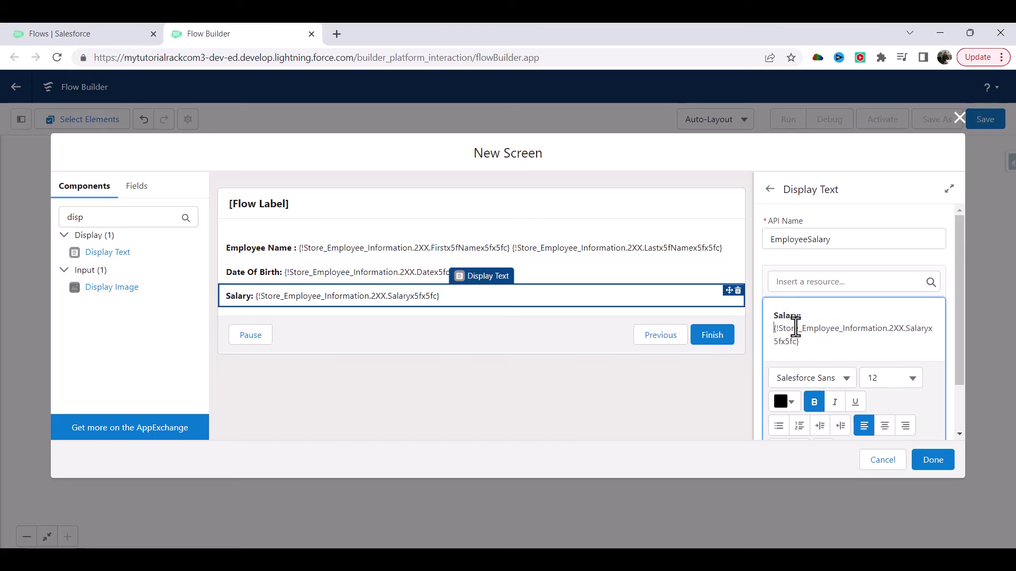
Step: Add a Display Text component below the salary with the API name EmployeeNo and the content "Employee Number:"
{"action": "left_click_drag", "start_coordinate": [86, 252], "coordinate": [277, 312]}
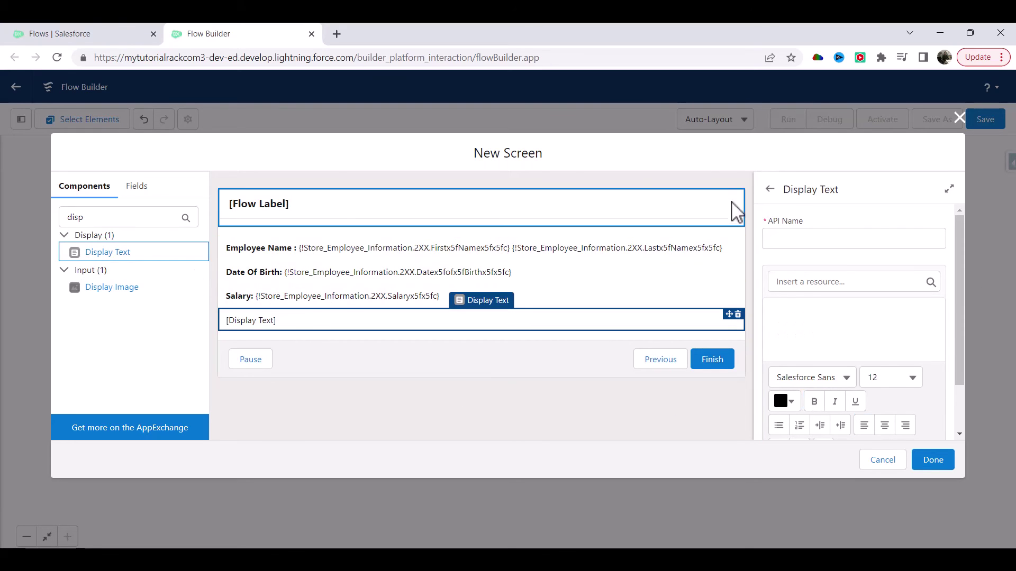
{"action": "left_click", "coordinate": [794, 241]}
{"action": "type", "text": "EmployeeNo"}
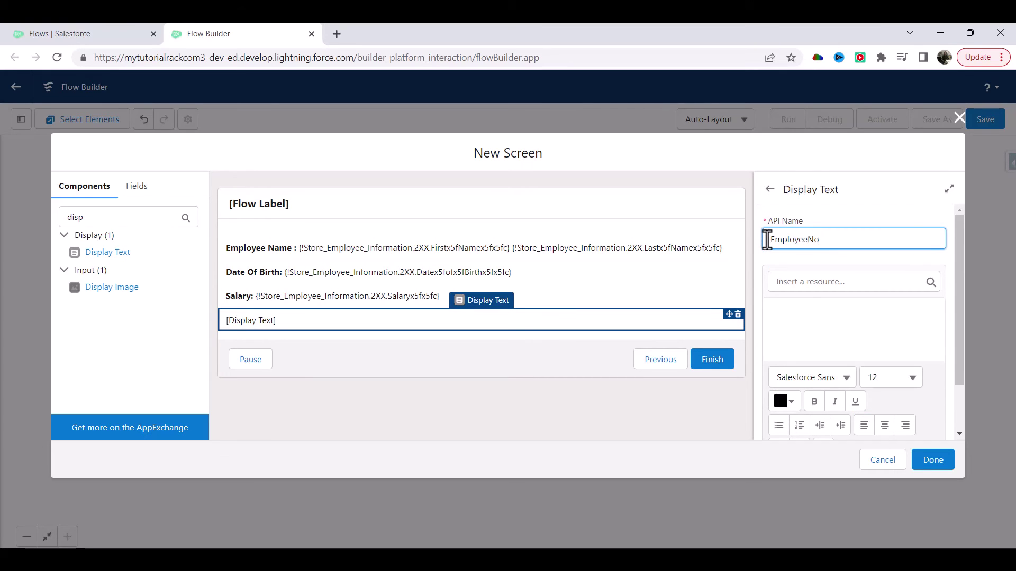
{"action": "key", "text": "Tab"}
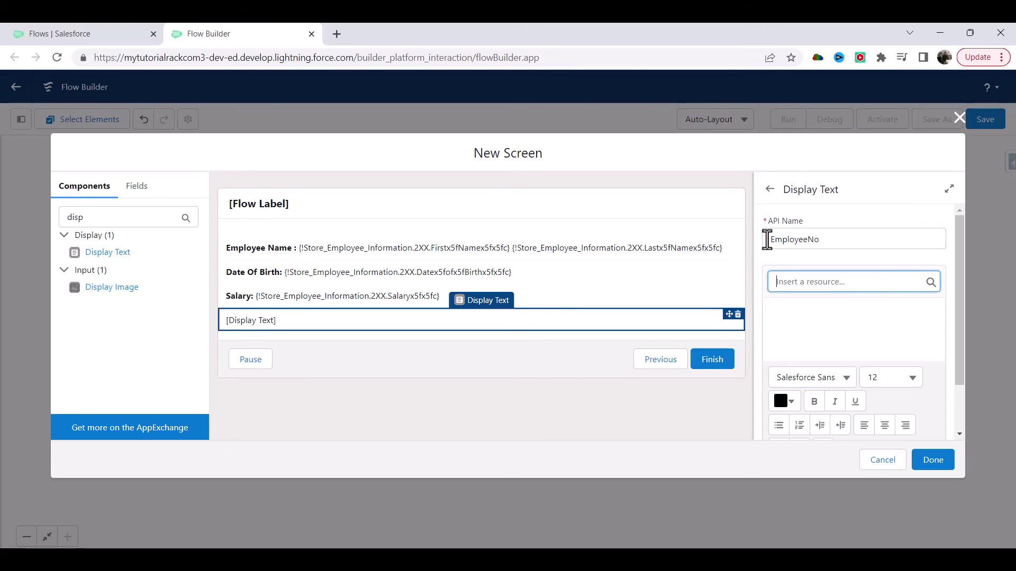
{"action": "left_click", "coordinate": [805, 313]}
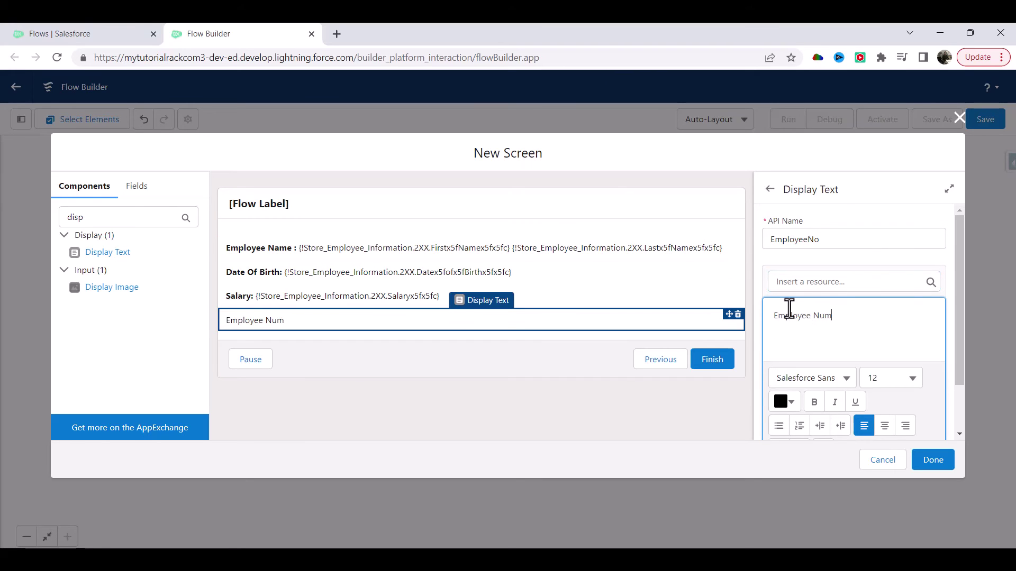
Step: Insert the Employeex5fIDx5fx5fc field from the Store_Employee_Information 2XX output after "Employee Number:"
{"action": "left_click", "coordinate": [805, 281]}
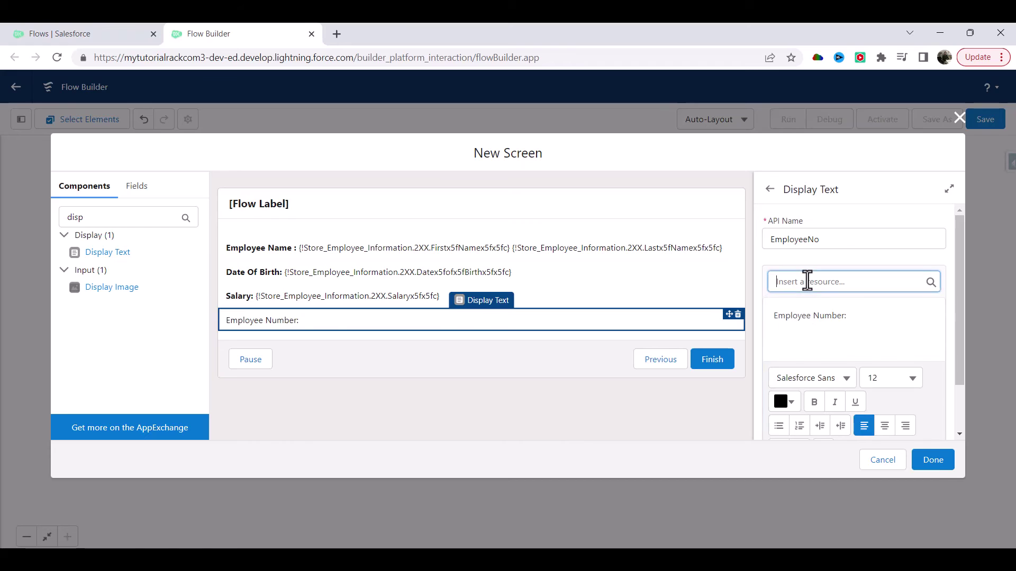
{"action": "left_click", "coordinate": [903, 358]}
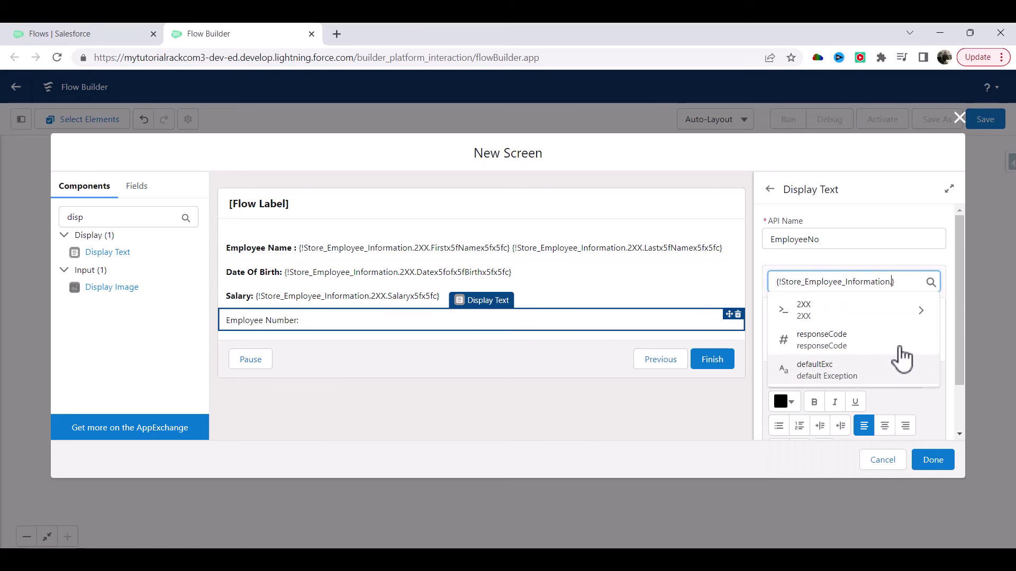
{"action": "left_click", "coordinate": [925, 318]}
{"action": "scroll", "coordinate": [838, 397], "scroll_direction": "down", "scroll_amount": 2}
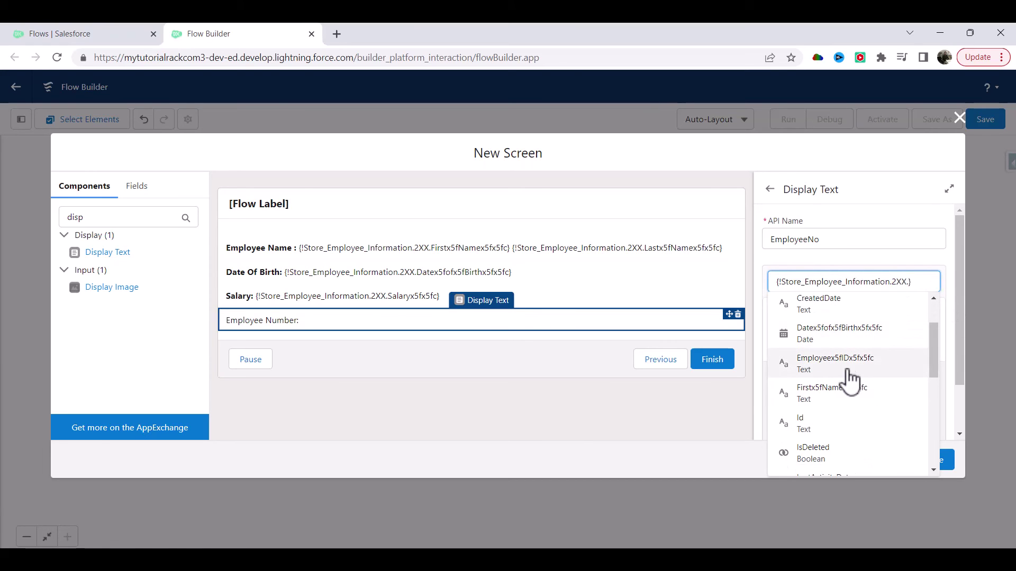
{"action": "scroll", "coordinate": [852, 418], "scroll_direction": "down", "scroll_amount": 2}
{"action": "scroll", "coordinate": [827, 439], "scroll_direction": "down", "scroll_amount": 2}
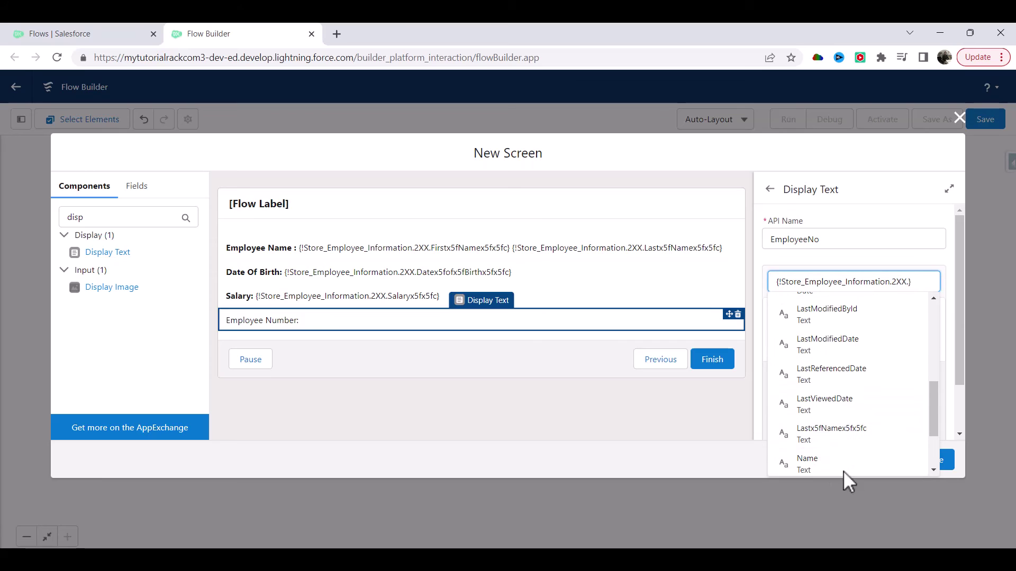
{"action": "scroll", "coordinate": [834, 413], "scroll_direction": "up", "scroll_amount": 5}
{"action": "left_click", "coordinate": [835, 410]}
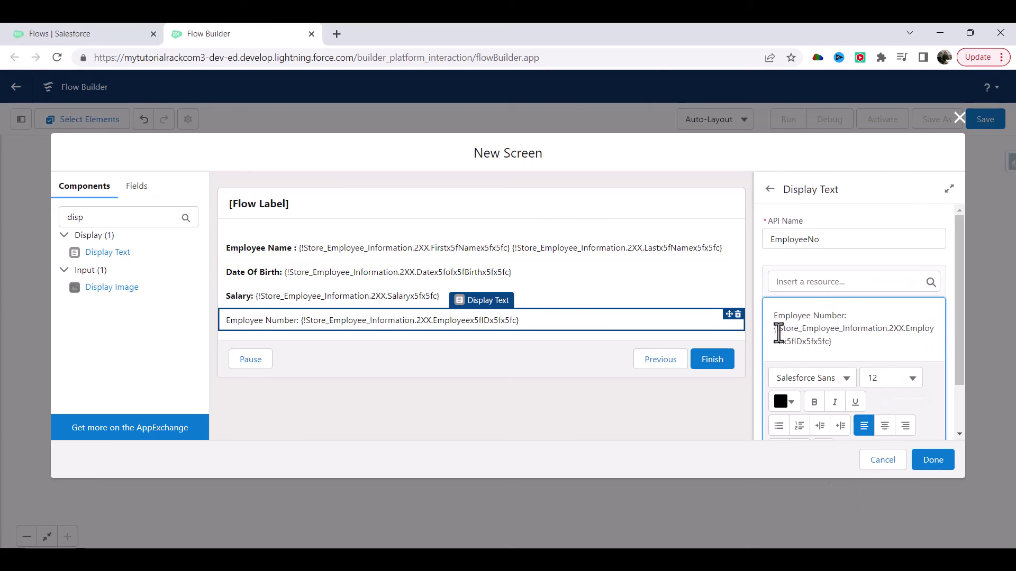
Step: Make the "Employee Number:" label bold and finish the Output Employee Data screen
{"action": "left_click_drag", "start_coordinate": [772, 333], "coordinate": [841, 341]}
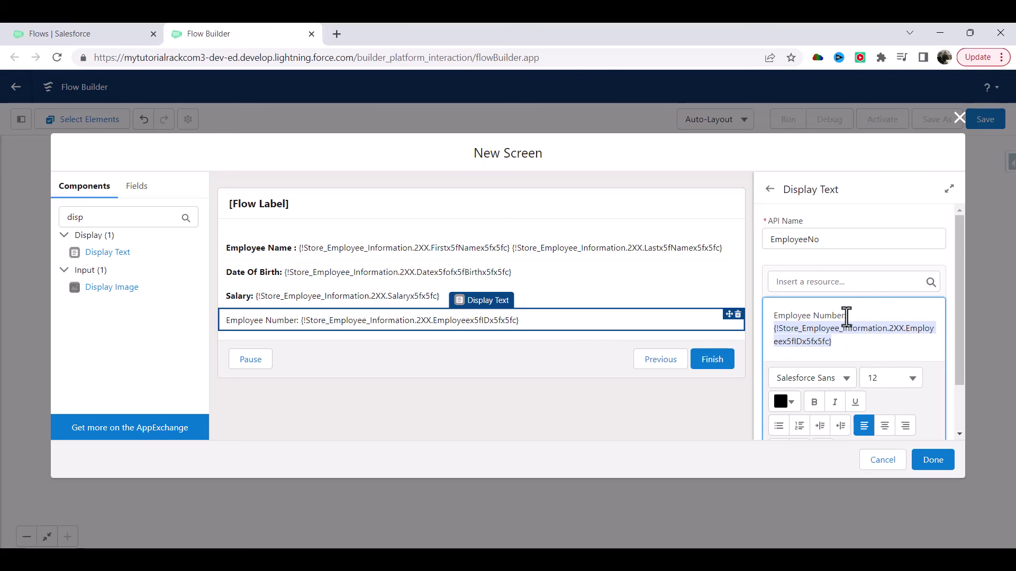
{"action": "triple_click", "coordinate": [805, 315]}
{"action": "left_click_drag", "start_coordinate": [848, 316], "coordinate": [773, 318]}
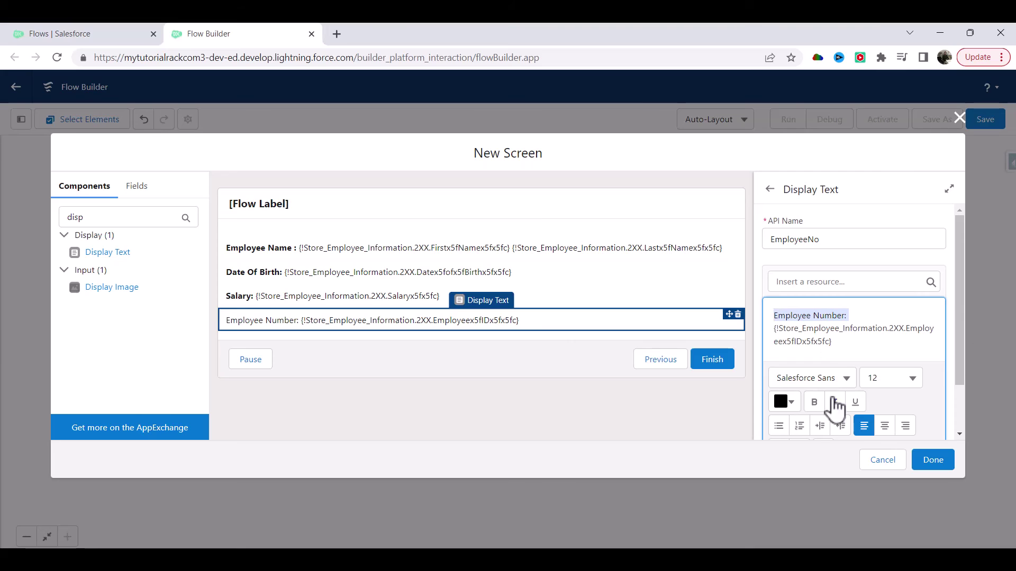
{"action": "left_click", "coordinate": [818, 403]}
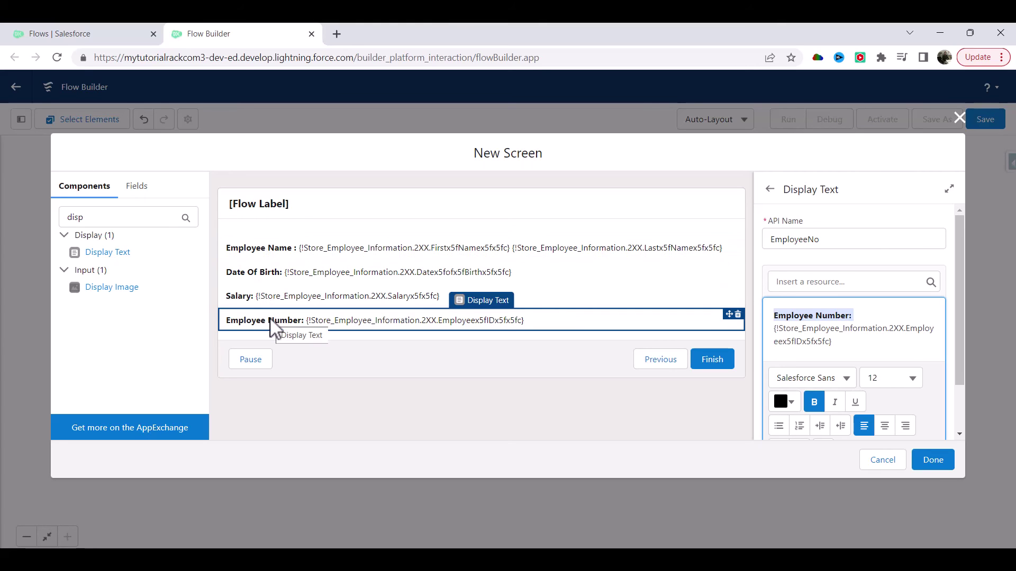
{"action": "left_click", "coordinate": [926, 459]}
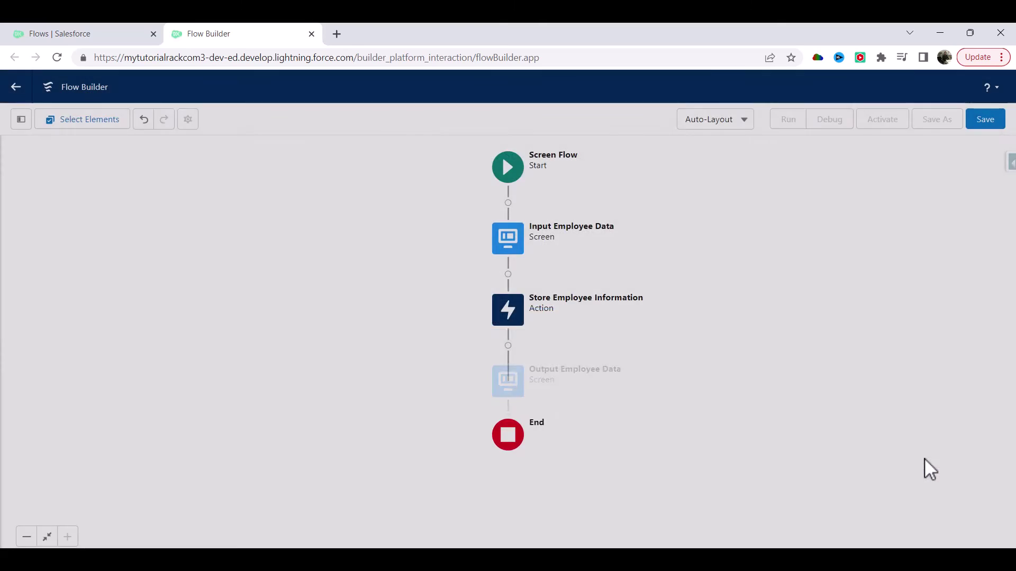
Step: Save the flow with the label "Fetch Employee Data with Id" and the API name Fetch_Employee_Data_with_Id, and activate it
{"action": "left_click", "coordinate": [982, 126]}
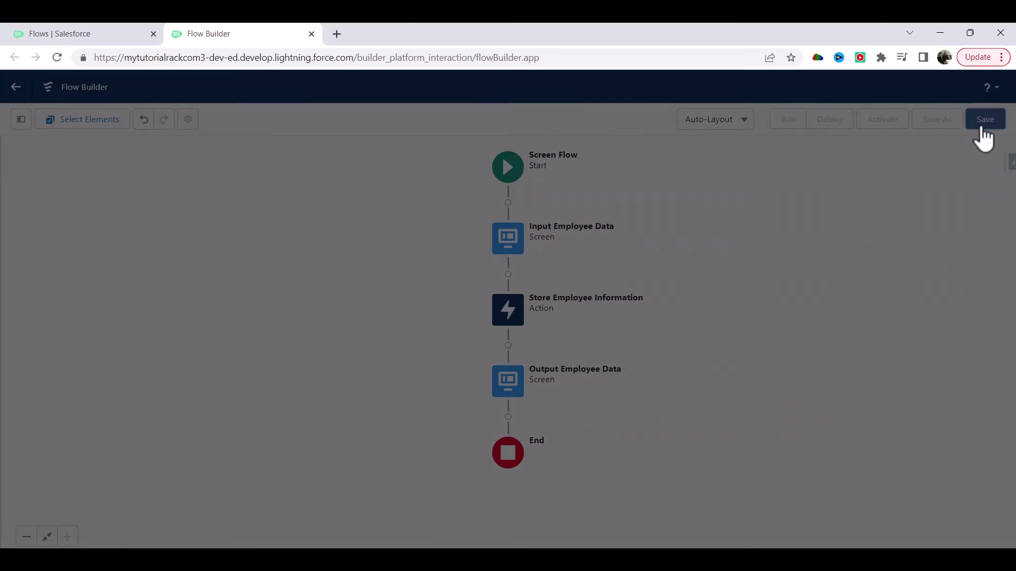
{"action": "left_click", "coordinate": [350, 267]}
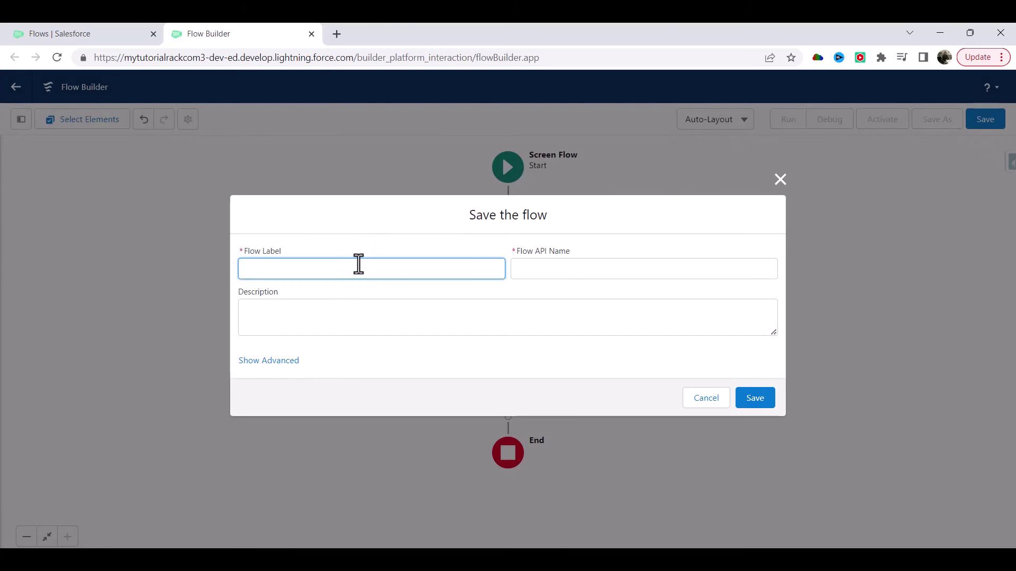
{"action": "type", "text": "Fetch Employee Data with Id"}
{"action": "key", "text": "Tab"}
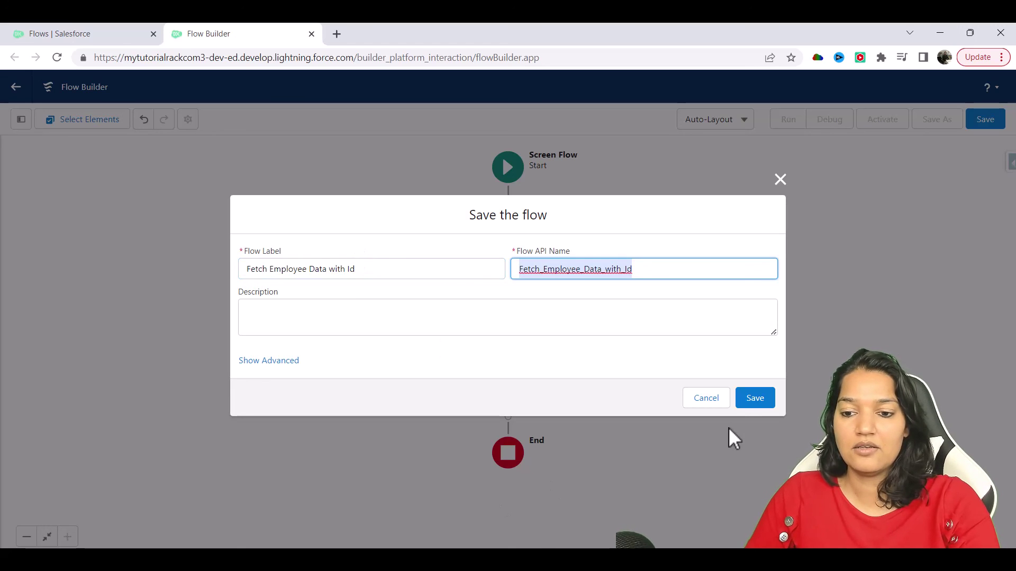
{"action": "left_click", "coordinate": [751, 401]}
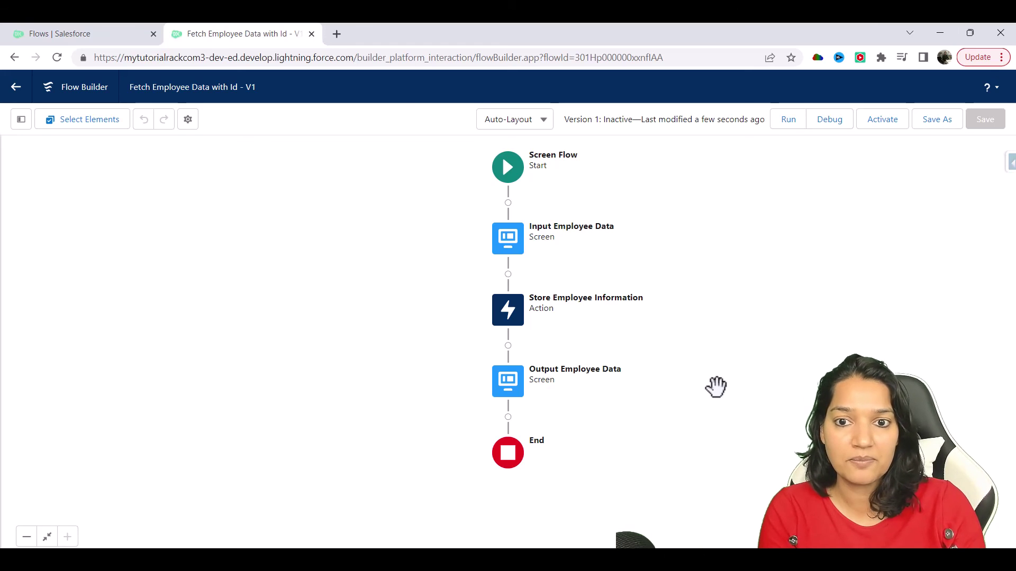
{"action": "left_click", "coordinate": [893, 126]}
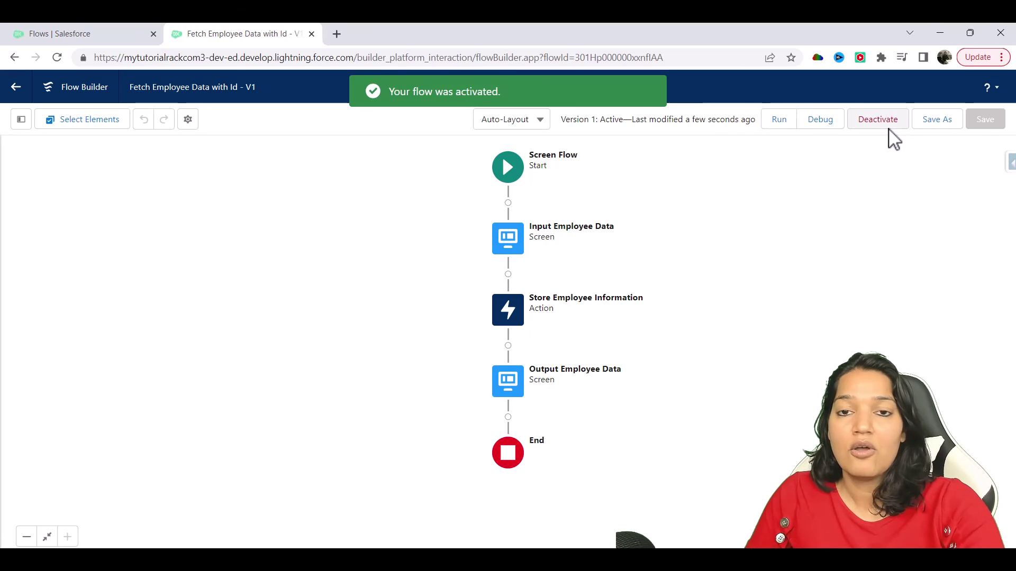